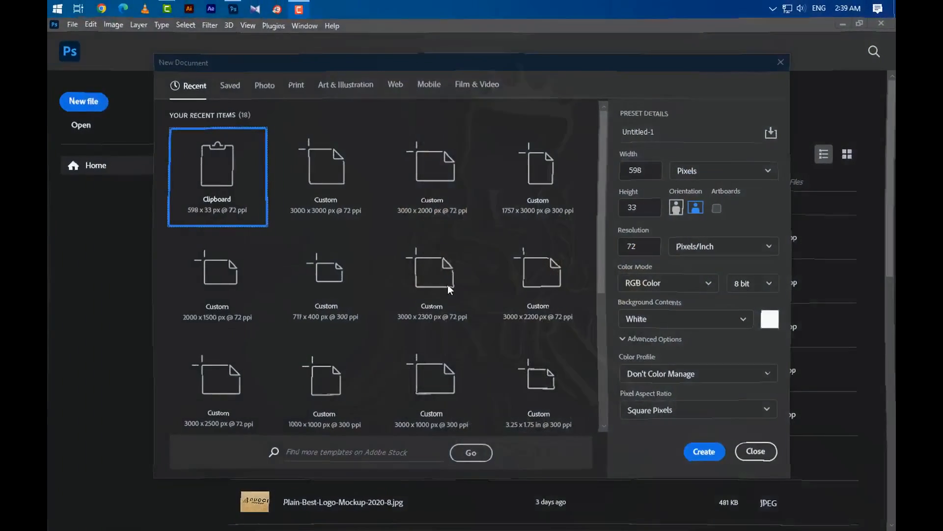
Step: Create a new document named Logo Design, 3000 by 3000 pixels at 300 pixels/inch
click(658, 134)
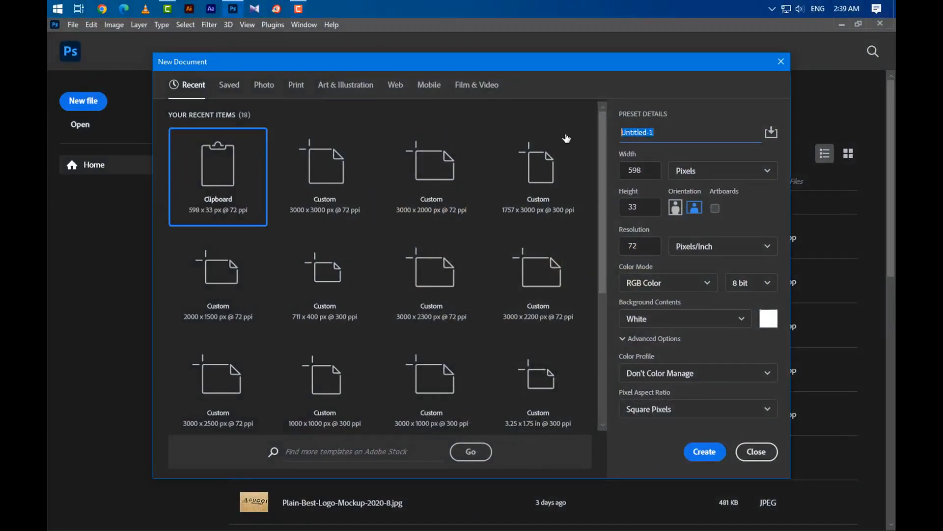
text(Logo Design)
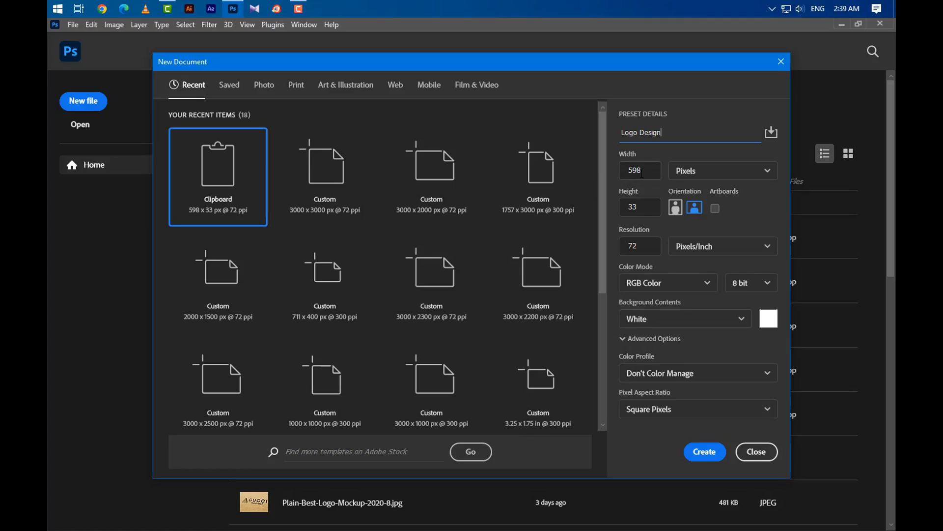
key(Tab)
key(Tab)
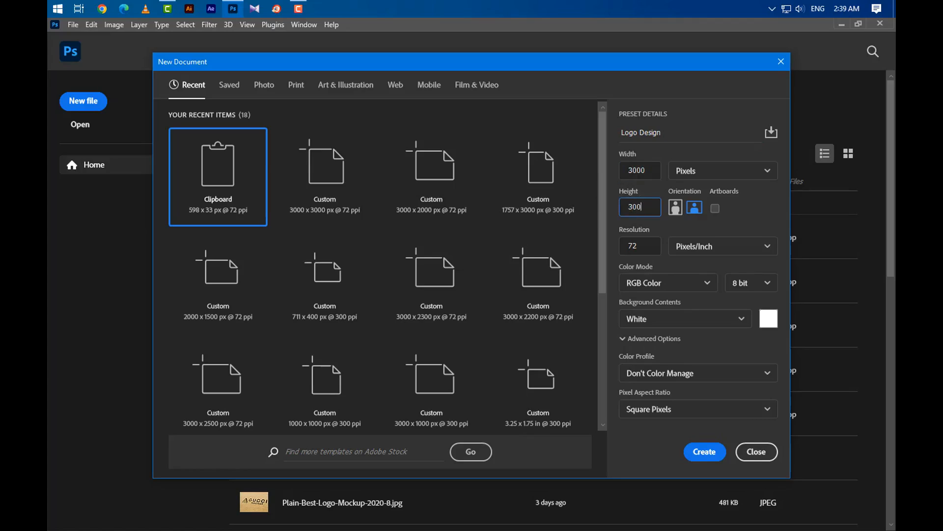
key(Tab)
text(3)
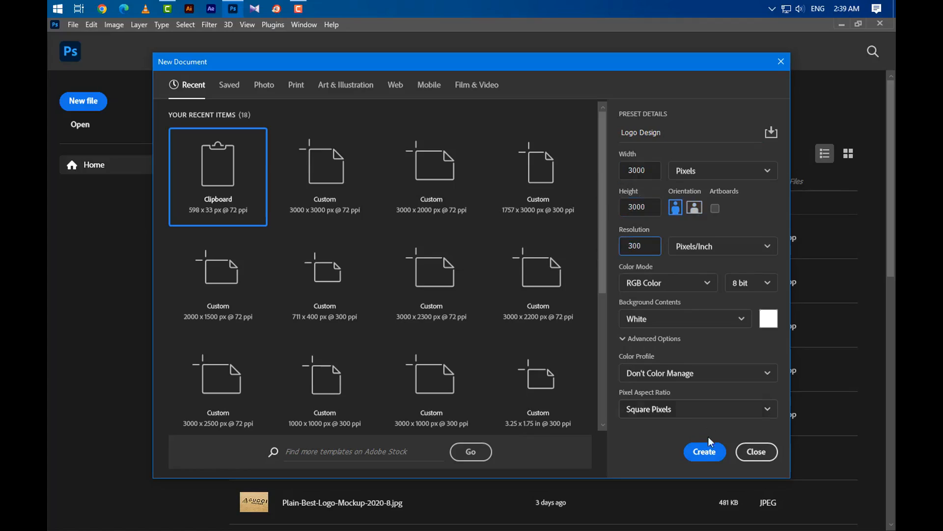
click(705, 451)
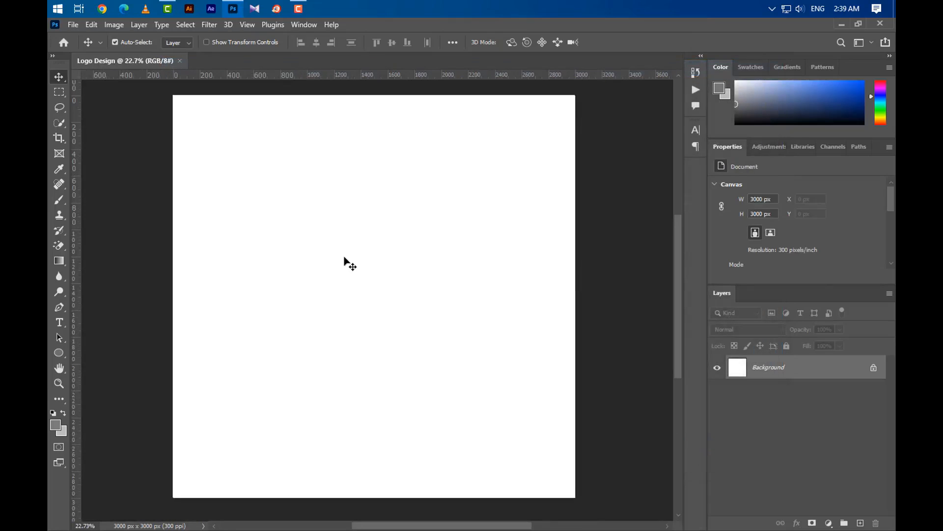
Step: Show the grid over the blank canvas
click(247, 24)
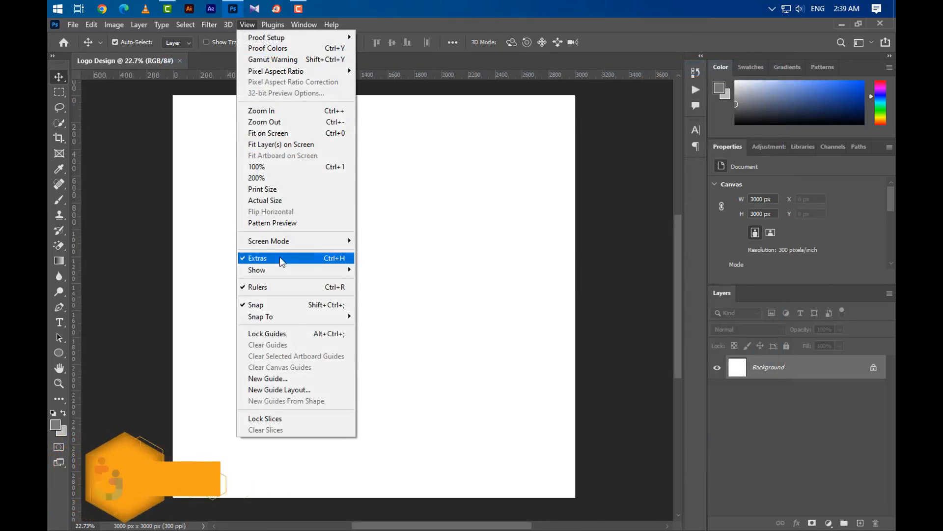
mouse_move(339, 270)
click(373, 303)
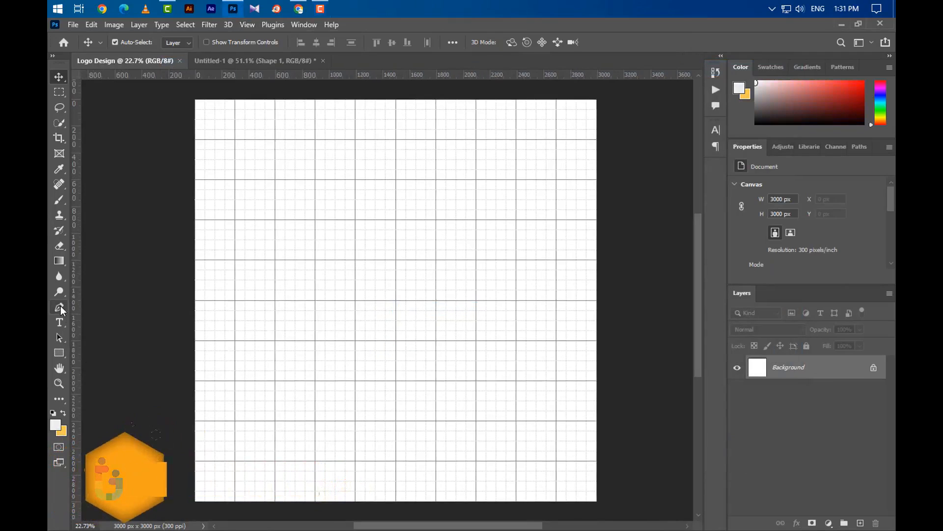
Step: Start a Pen tool shape with a horizontal edge about 300 px long, running left from the 1500 px centre line, and a segment slanting down-left
click(60, 308)
scroll(413, 123, up, 5)
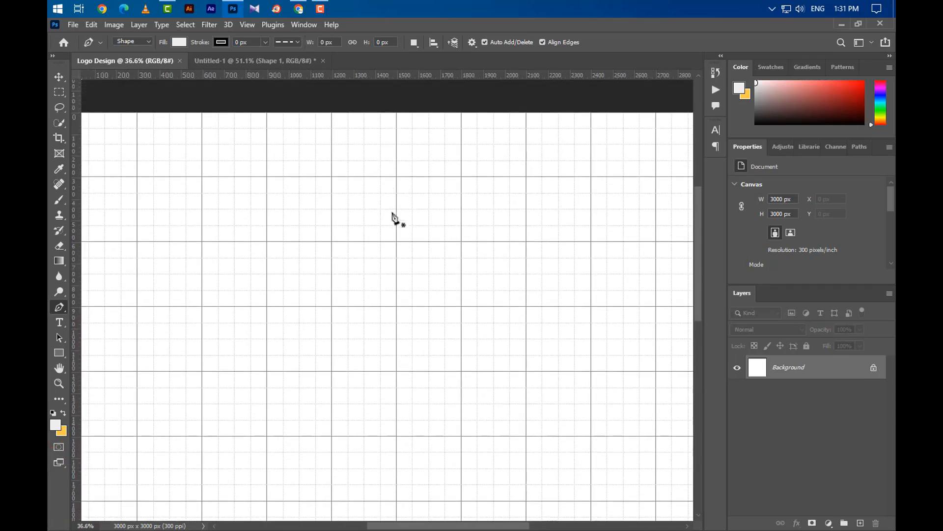
click(365, 271)
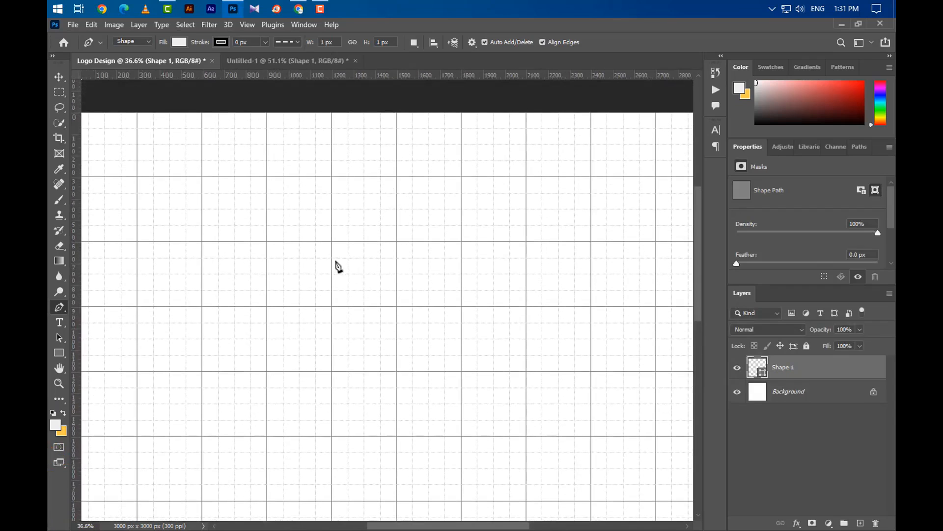
click(331, 257)
scroll(320, 275, up, 5)
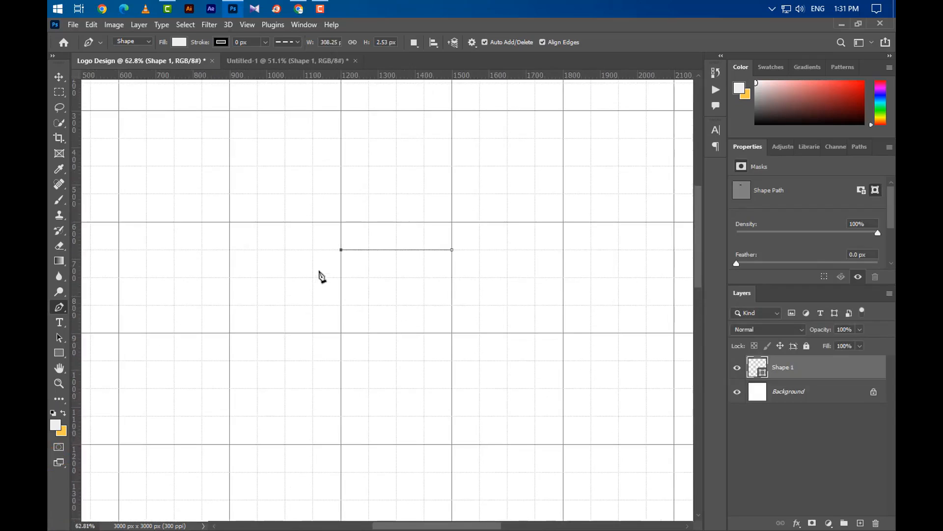
click(296, 308)
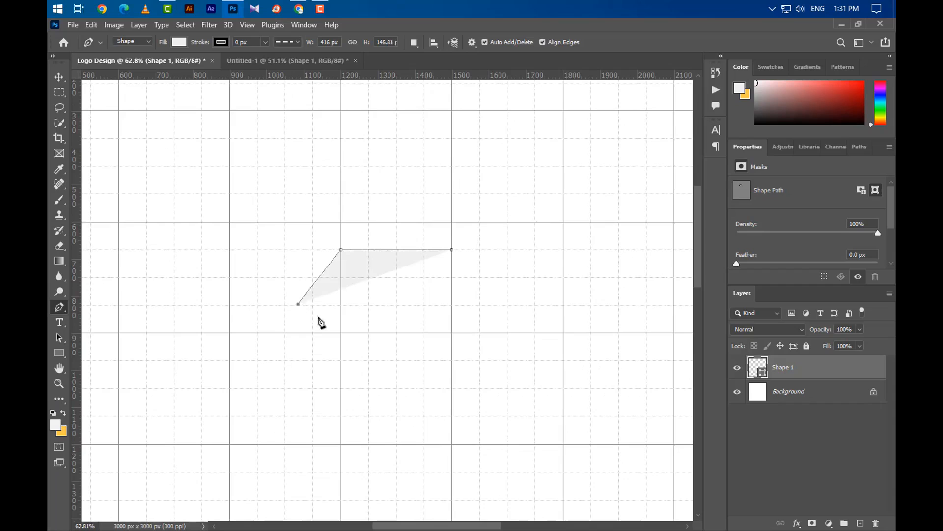
Step: Continue the outline downward in S-shaped curves to an end point just past the centre line, and remove that anchor's outgoing handle
scroll(329, 309, down, 2)
scroll(331, 310, down, 2)
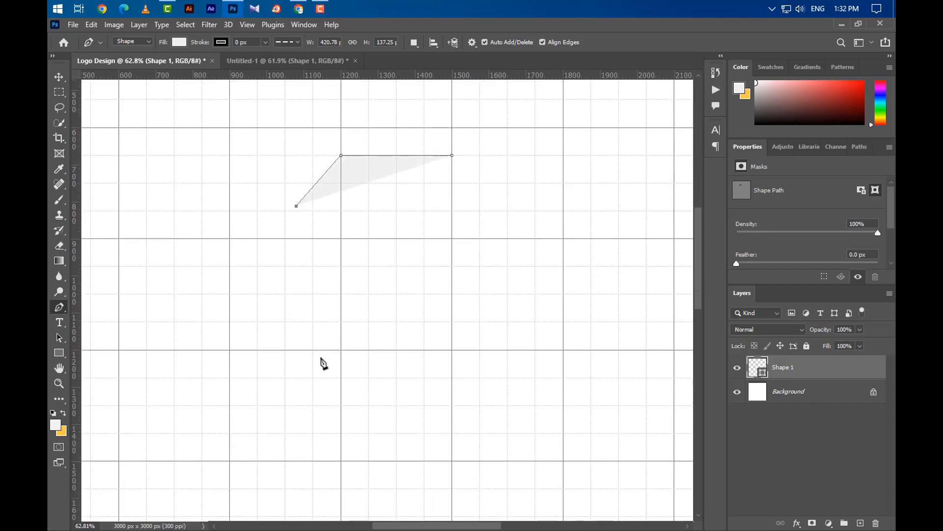
drag(314, 350, 269, 445)
click(377, 483)
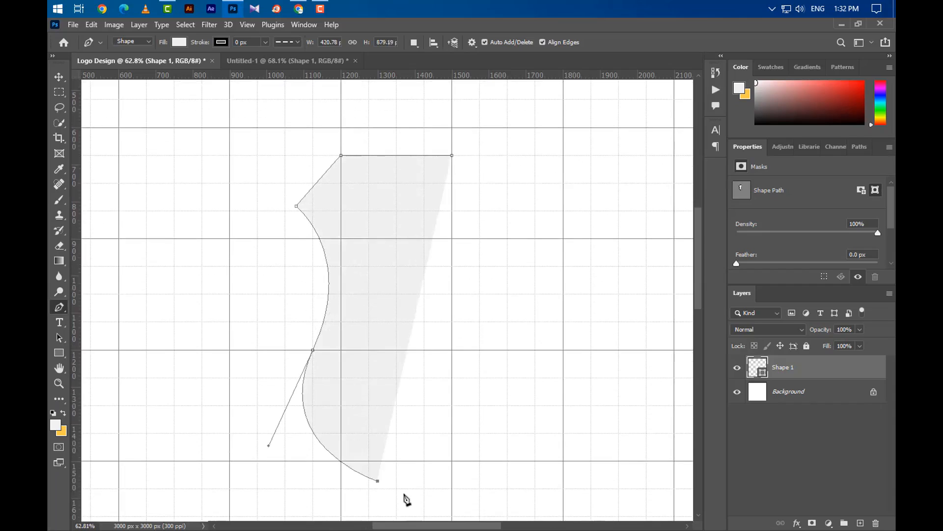
drag(700, 285, 697, 327)
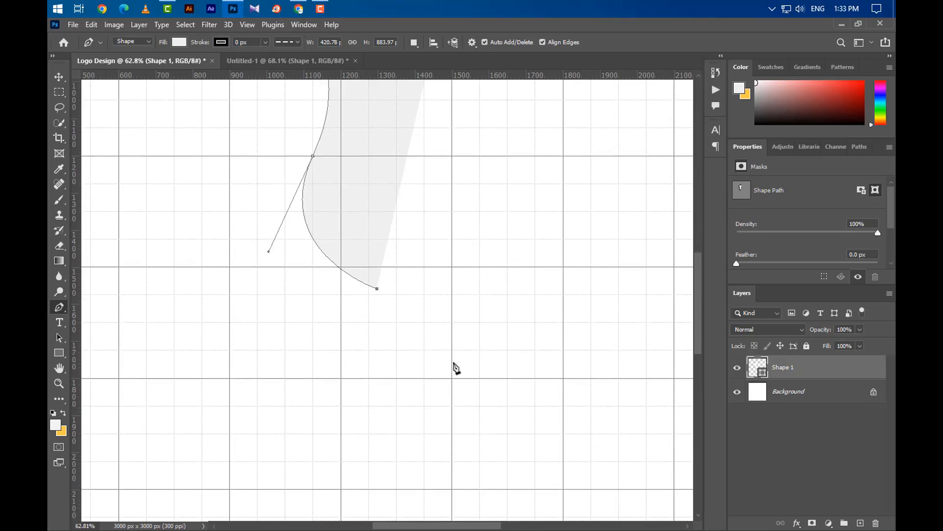
drag(464, 363, 469, 413)
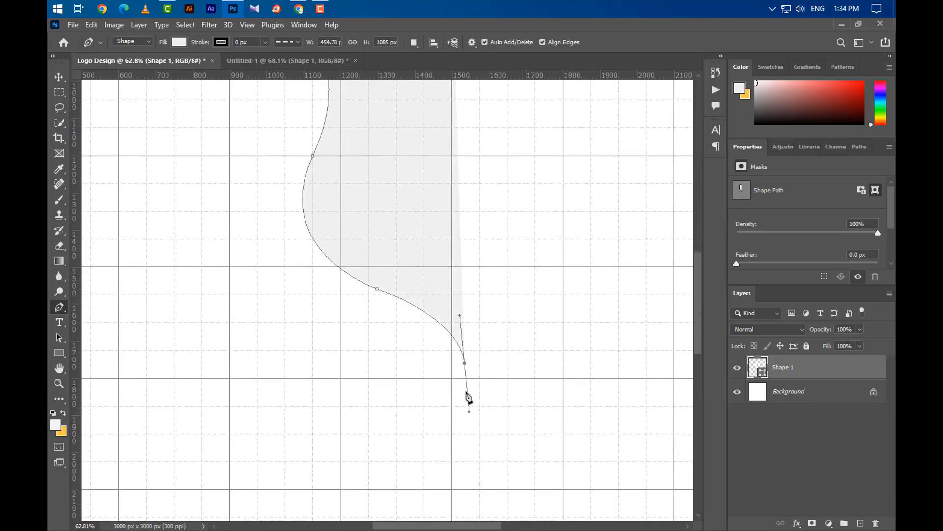
key(alt)
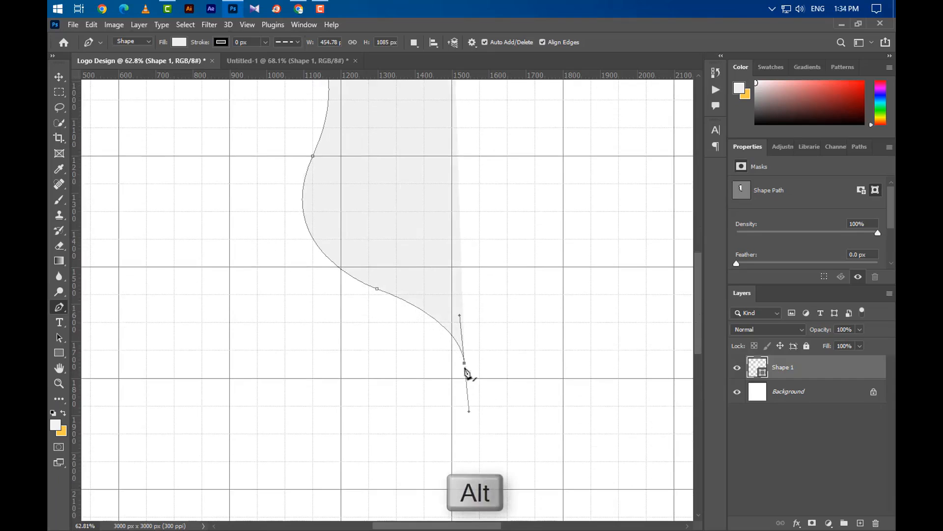
alt+click(465, 362)
scroll(427, 466, down, 3)
scroll(442, 261, up, 1)
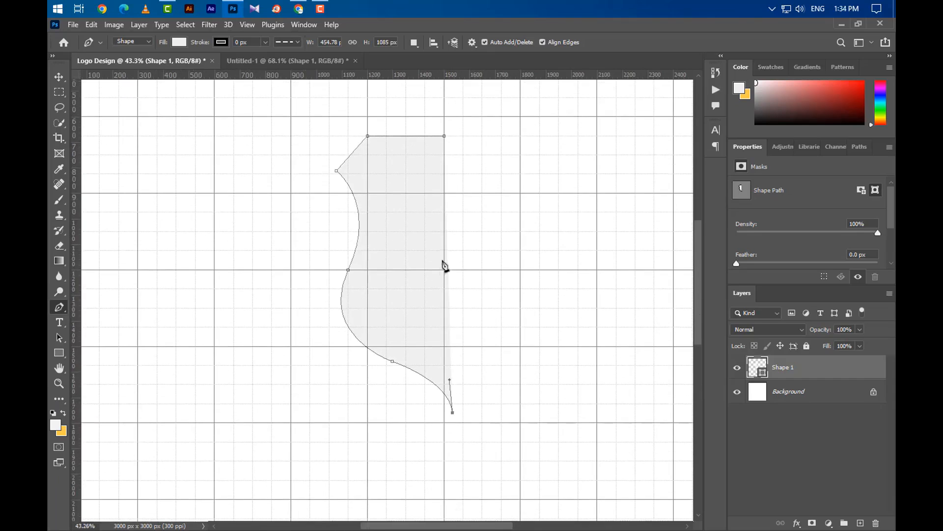
Step: Give the outline a solid 30 px black stroke and no fill
click(292, 42)
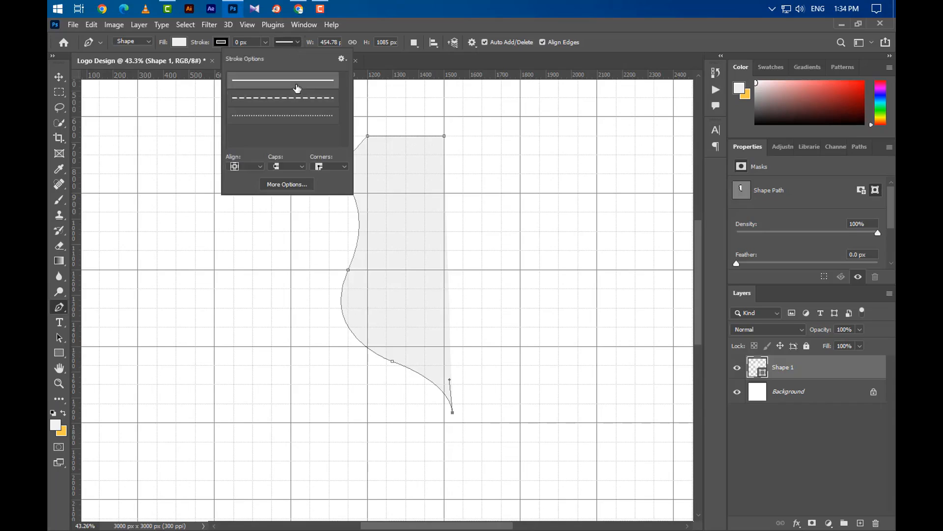
click(237, 42)
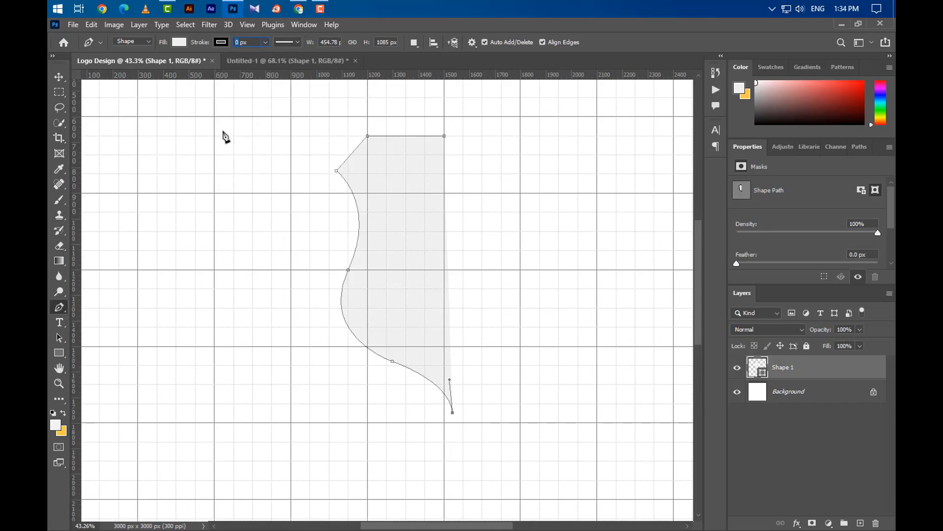
key(Return)
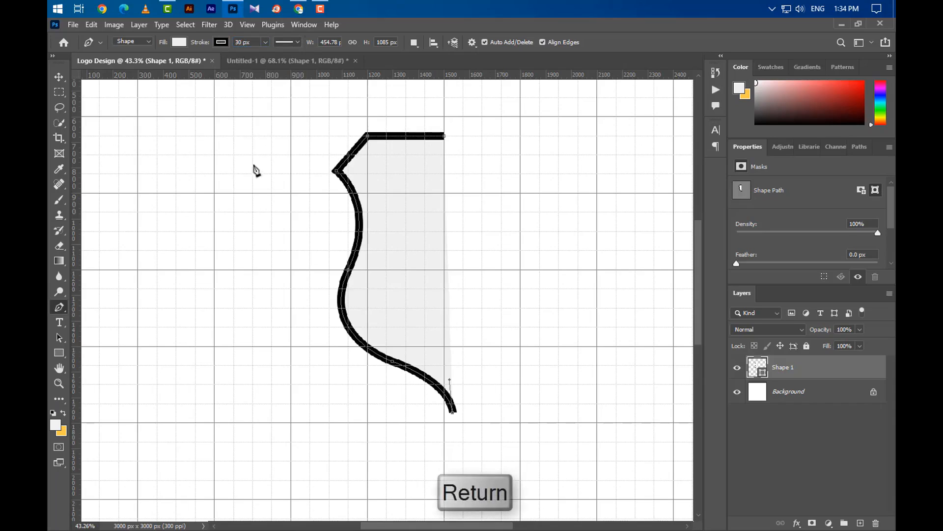
click(179, 43)
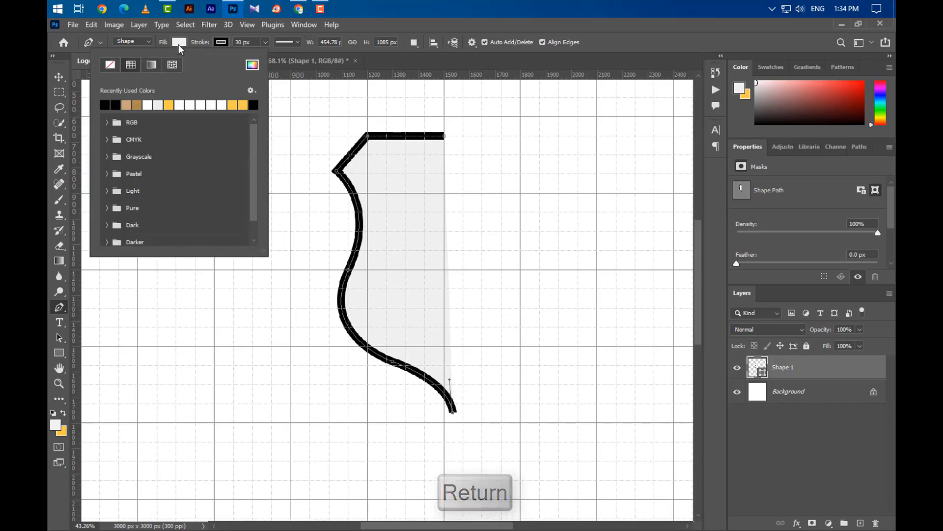
click(109, 64)
Step: Rasterize the outline by way of a smart object and delete its lower end extending beyond the 1500 px vertical centre line
click(59, 77)
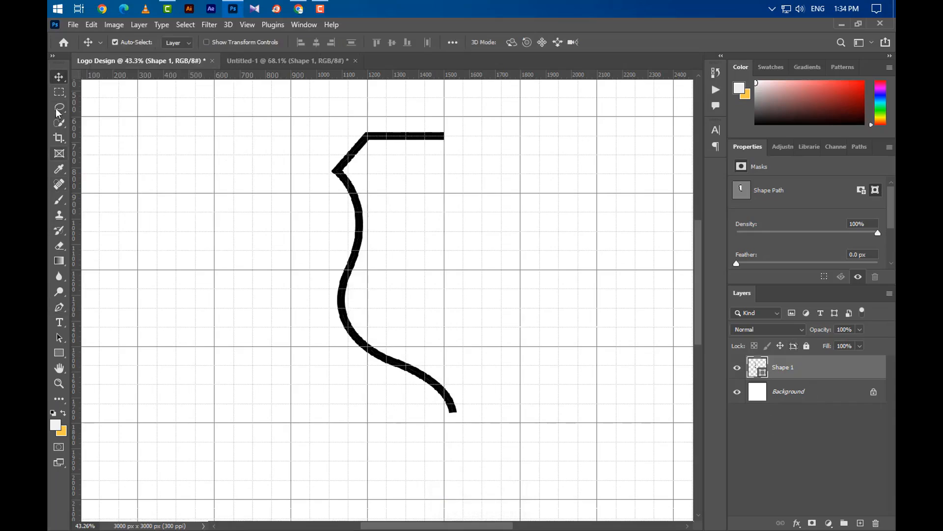
click(59, 91)
drag(520, 251, 444, 487)
right_click(855, 368)
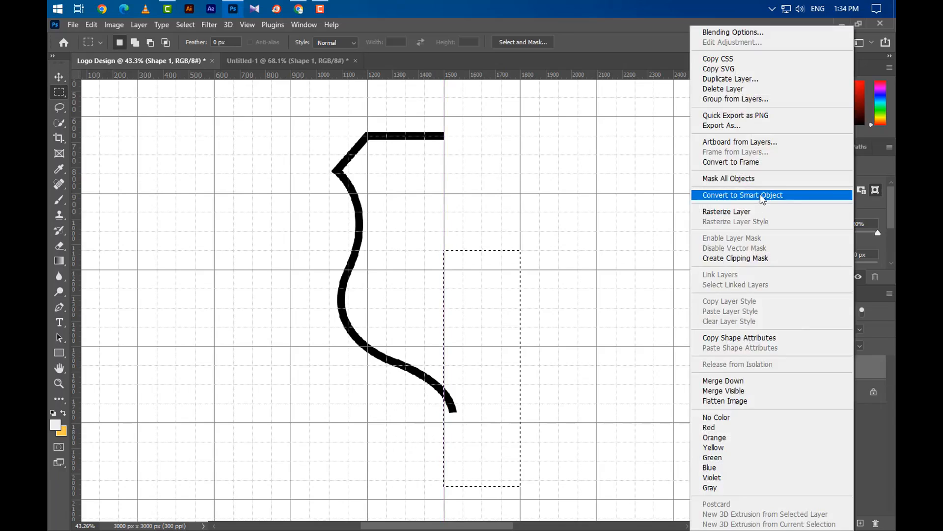
click(742, 194)
right_click(829, 363)
click(707, 254)
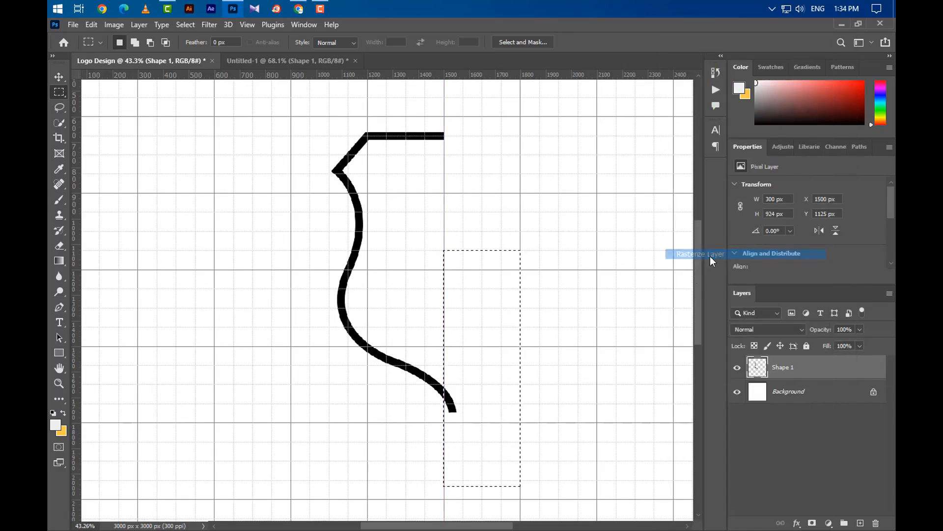
key(Delete)
key(ctrl+d)
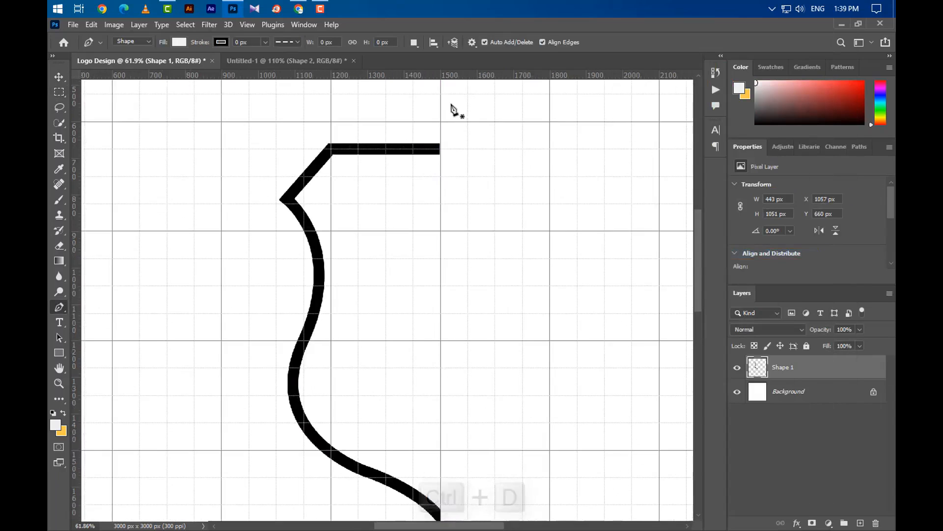
Step: On a new layer, start a Pen shape with a vertical edge up the centre line to 300 px and a short segment slanting down-left
scroll(452, 143, up, 5)
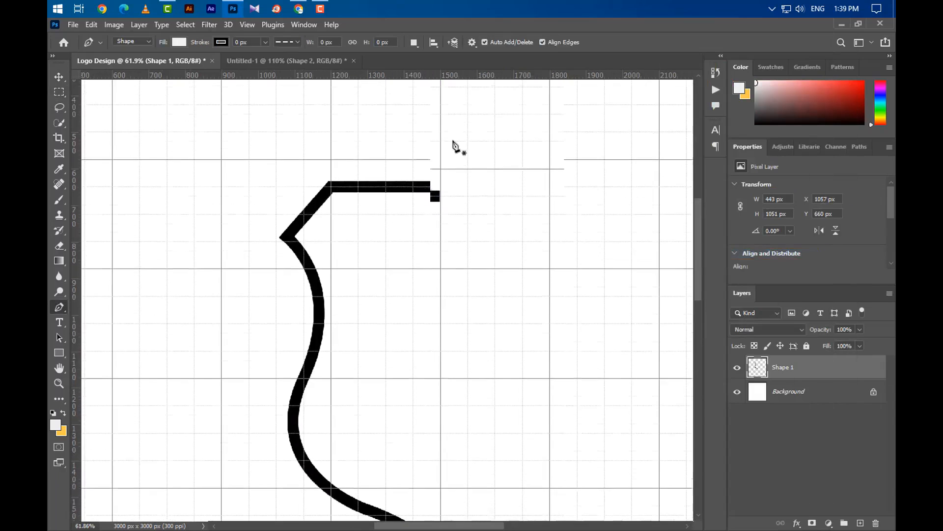
scroll(432, 326, up, 3)
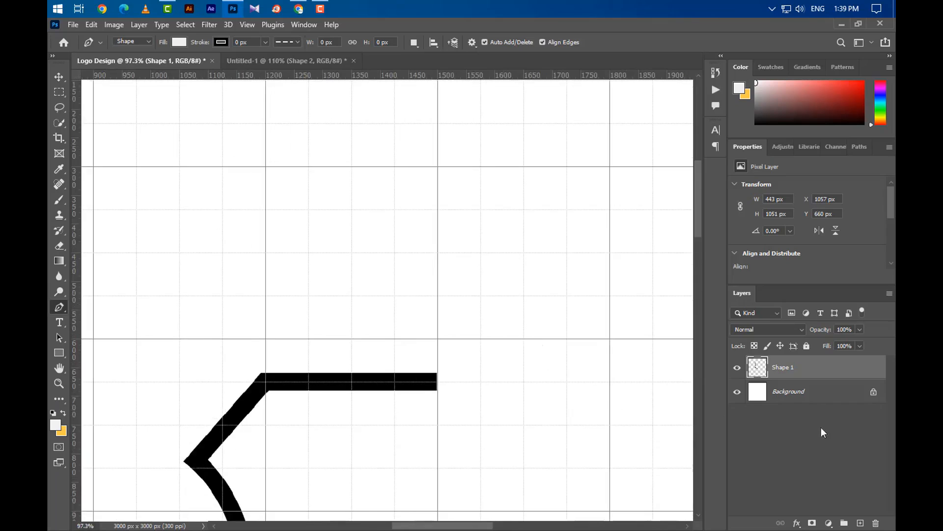
click(860, 523)
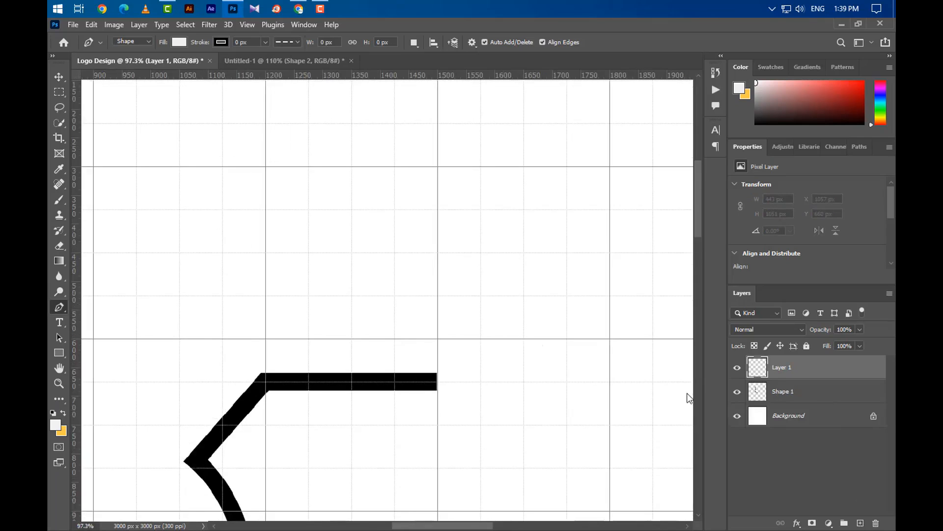
click(438, 387)
scroll(451, 400, up, 1)
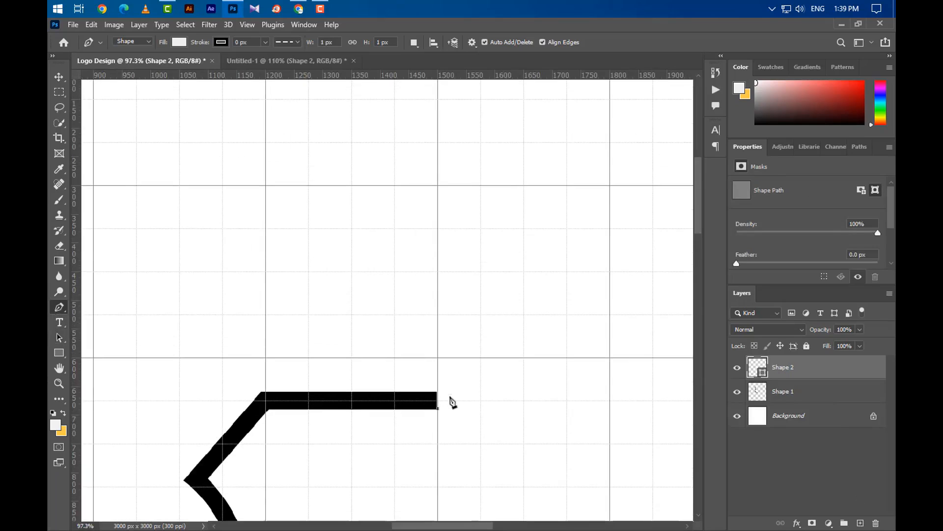
click(438, 185)
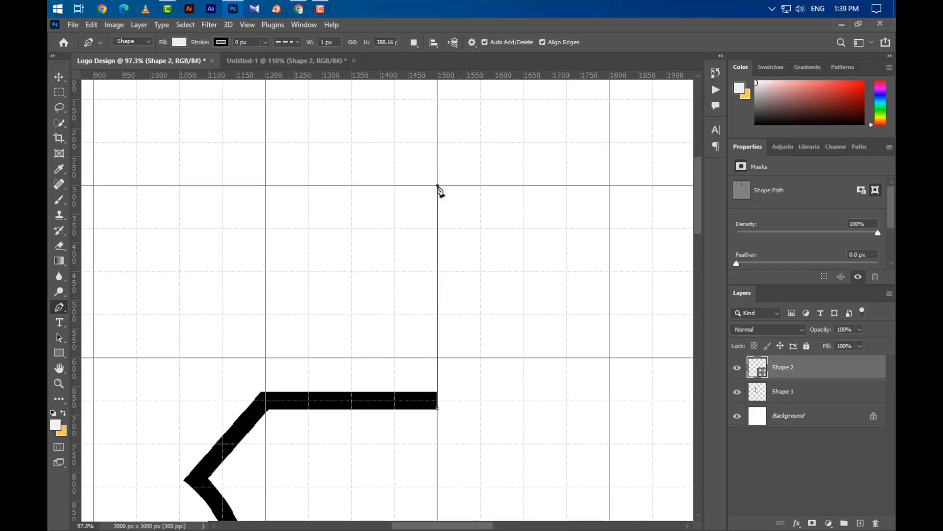
click(431, 225)
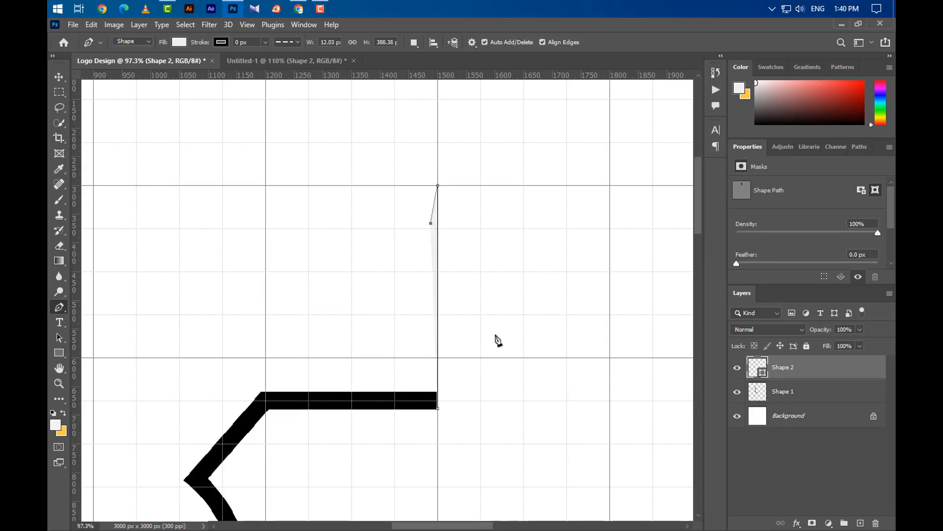
Step: Continue the crown path with a U-shaped curve up to about 1314, 450 px, then end the tip with a short horizontal segment
scroll(496, 339, up, 3)
scroll(425, 401, up, 1)
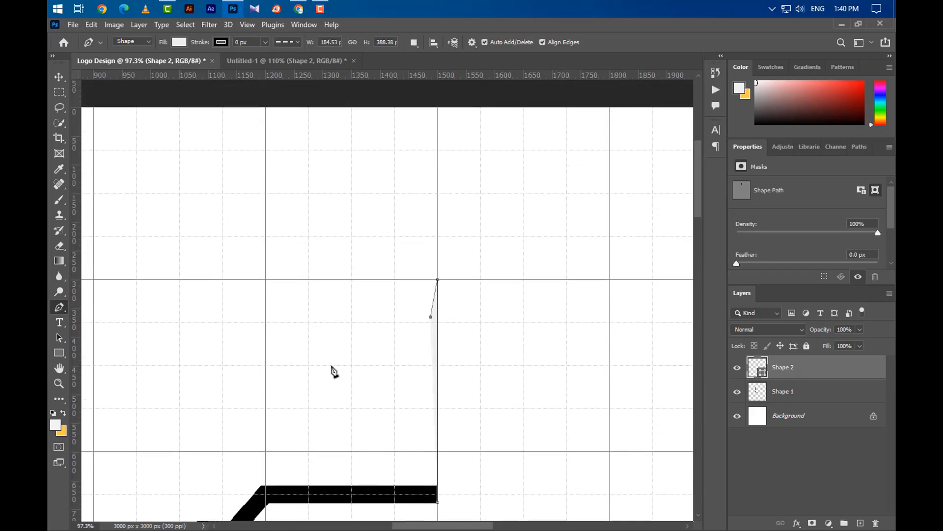
drag(331, 365, 240, 205)
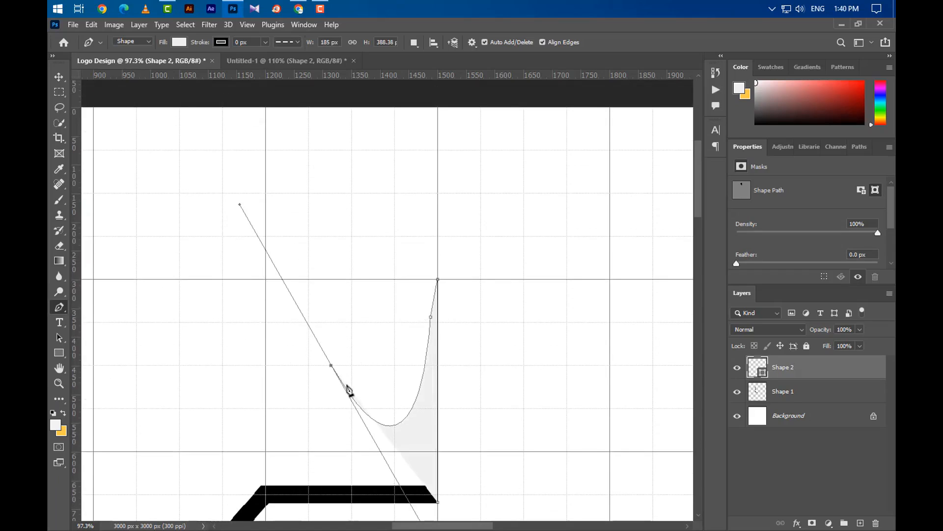
alt+click(331, 366)
scroll(325, 347, down, 1)
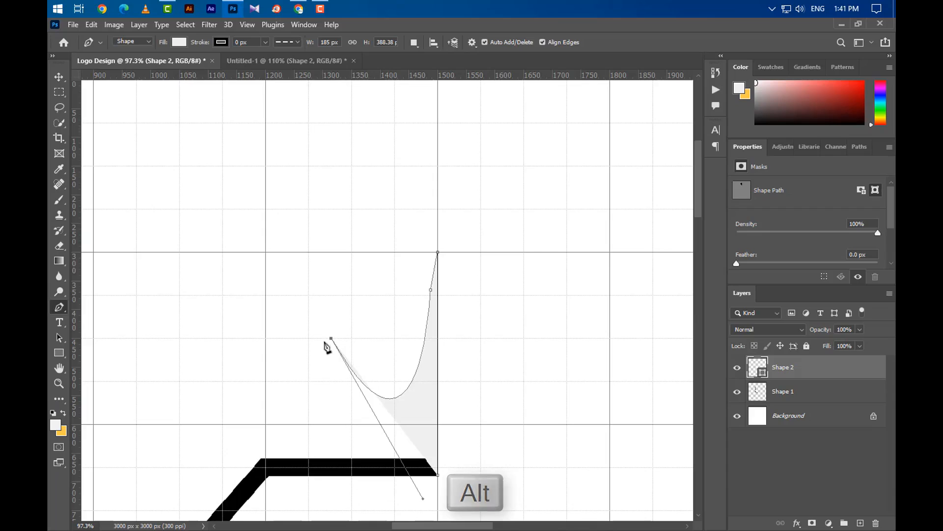
alt+click(330, 339)
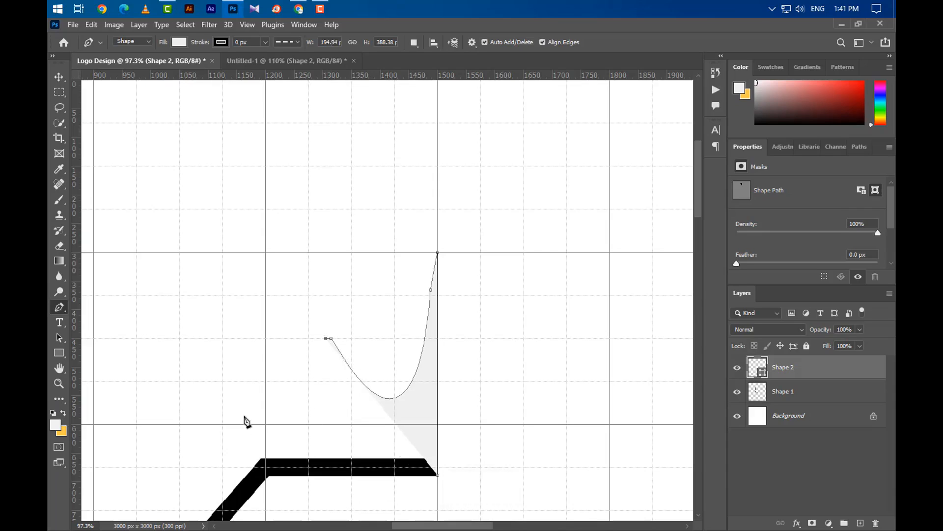
Step: Add a second U-shaped curve to about 1160, 577 px, remove its outgoing handle and finish the tip with a short slanted segment
drag(242, 411, 139, 319)
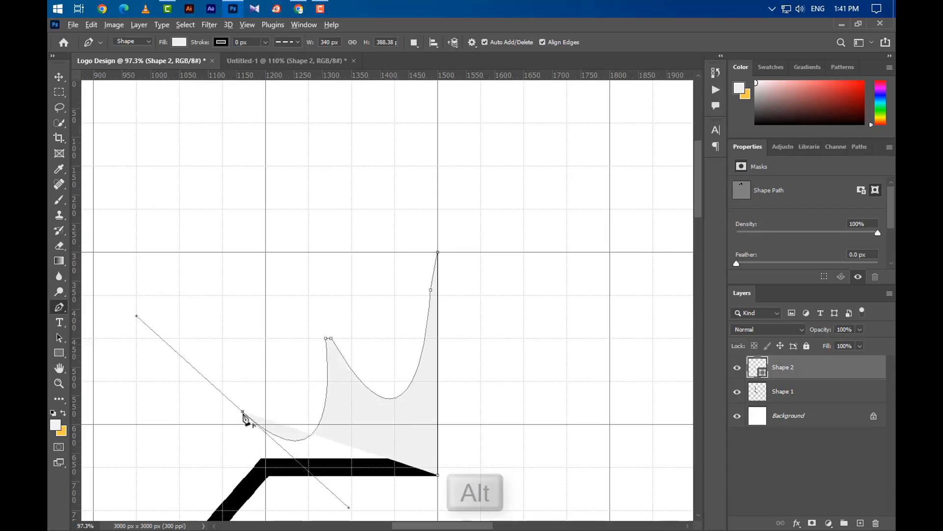
alt+click(243, 413)
scroll(265, 393, down, 3)
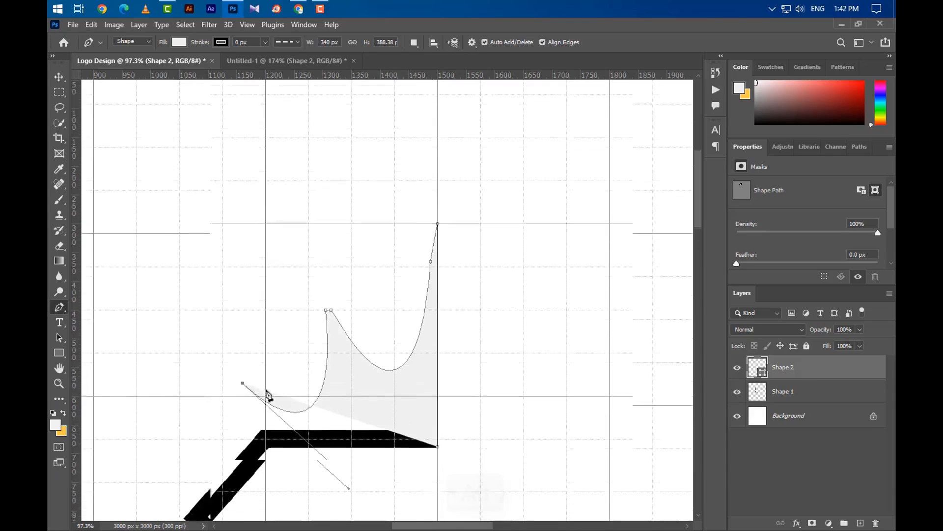
scroll(220, 358, up, 5)
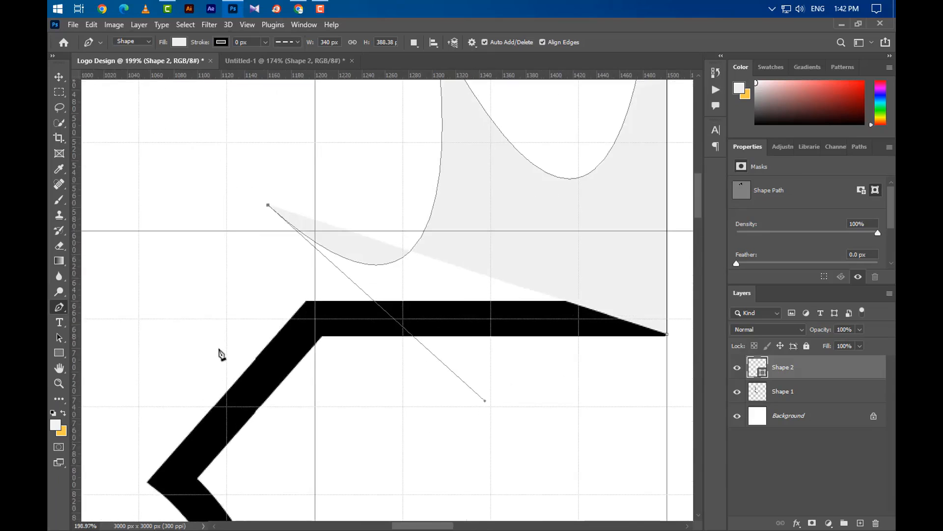
alt+click(244, 272)
click(261, 212)
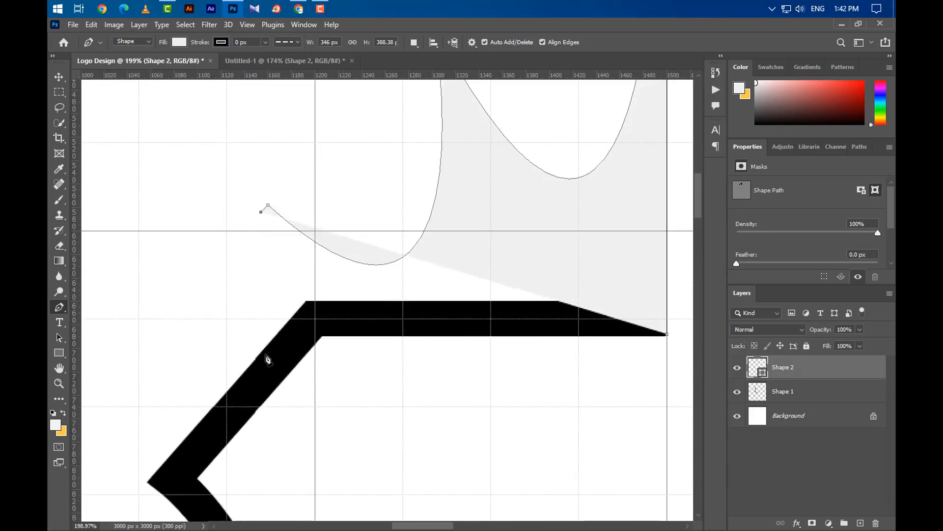
Step: Curve the crown path from its outer tip down onto the outer edge of the outline's slanted stroke
drag(261, 352, 205, 416)
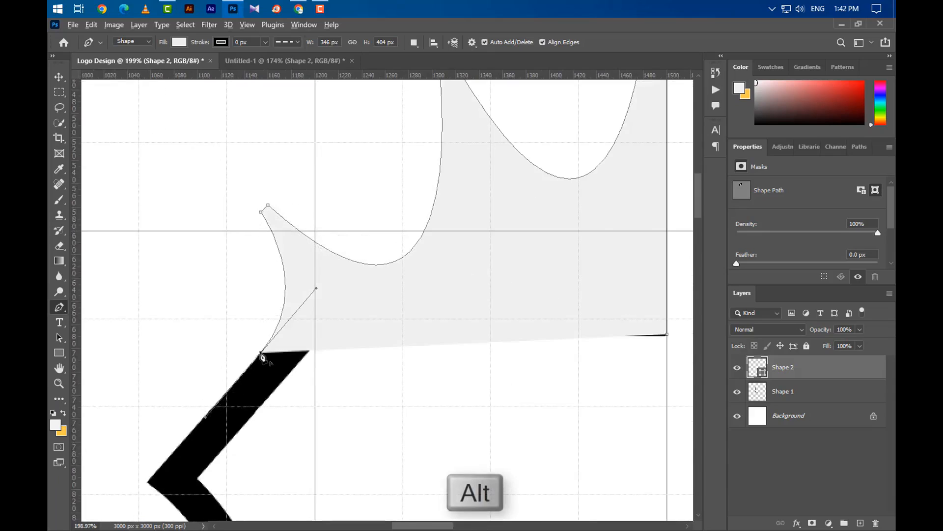
alt+scroll(292, 365, down, 1)
alt+scroll(292, 365, down, 2)
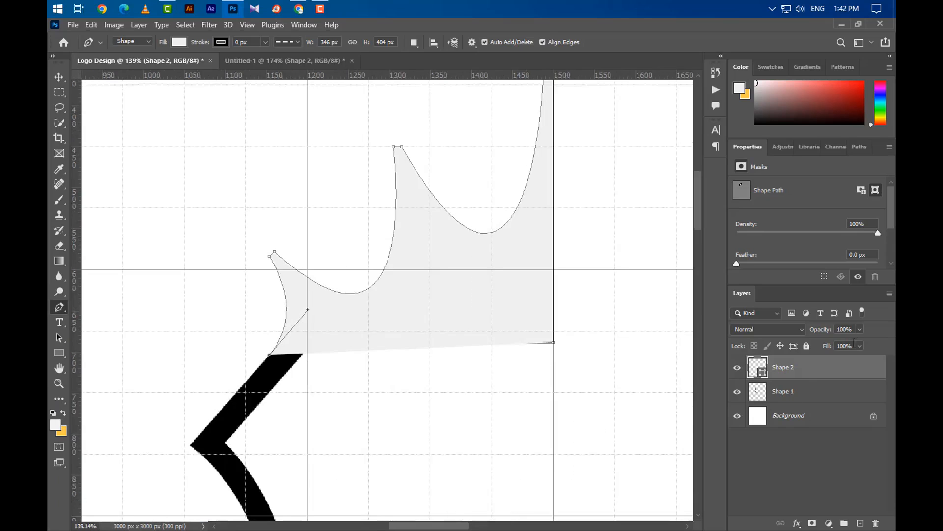
Step: Lower the crown layer's opacity to 50% and close its path along the outline stroke back to the centre-line start point
click(860, 331)
click(835, 343)
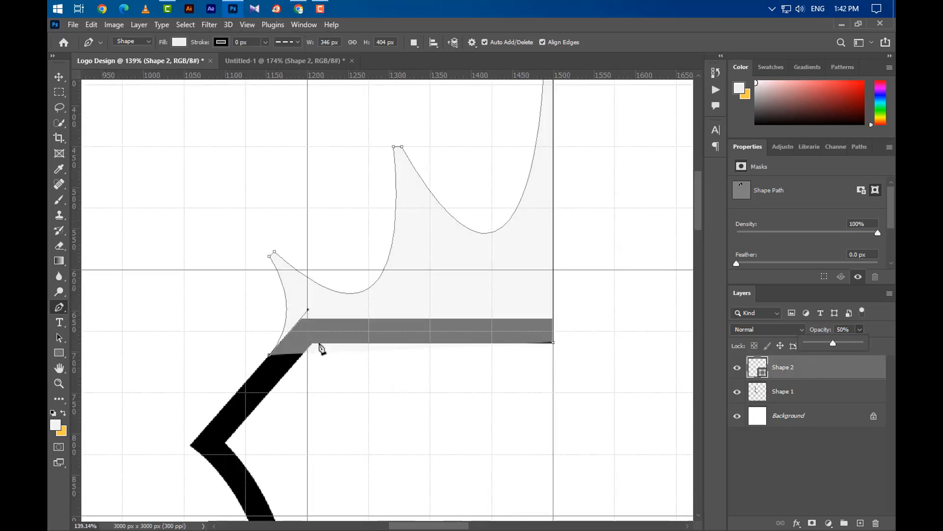
click(293, 350)
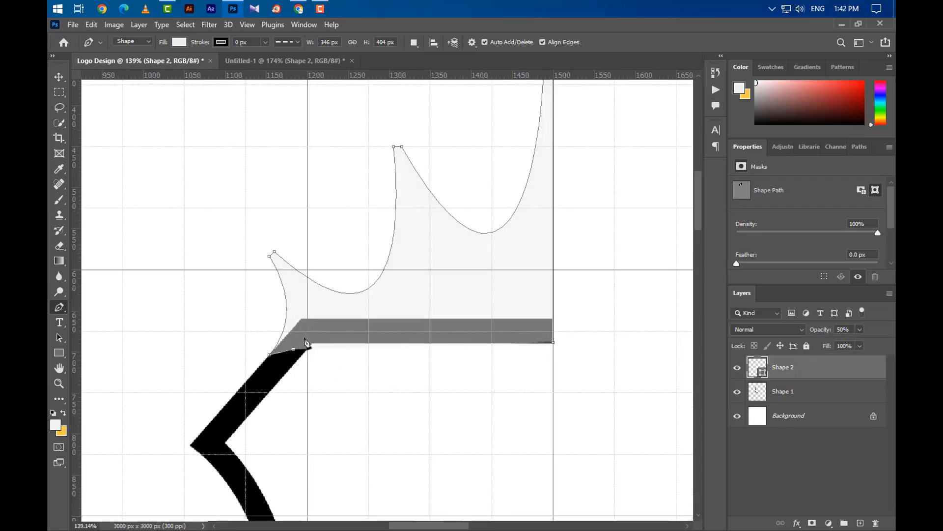
click(308, 332)
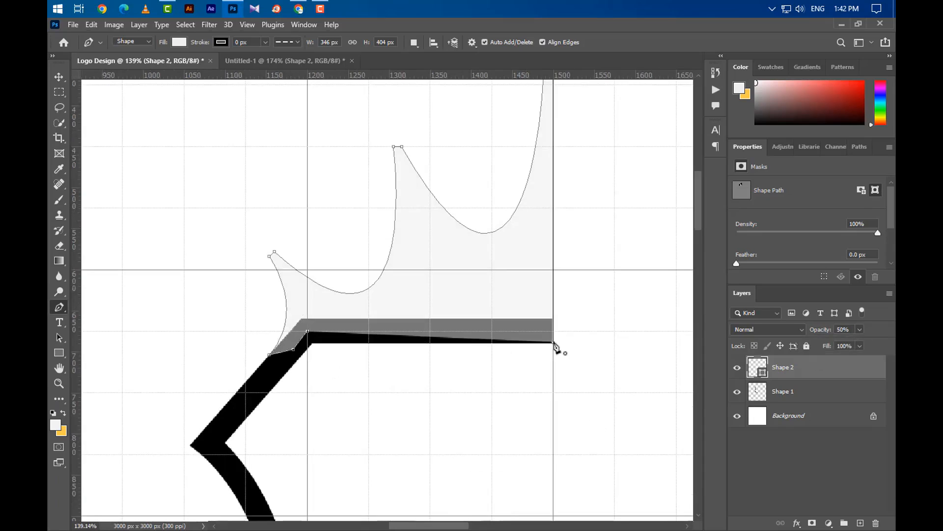
click(554, 342)
Step: Restore the crown layer's opacity to 100% and fill the shape with black 000000 sampled from the outline
click(858, 333)
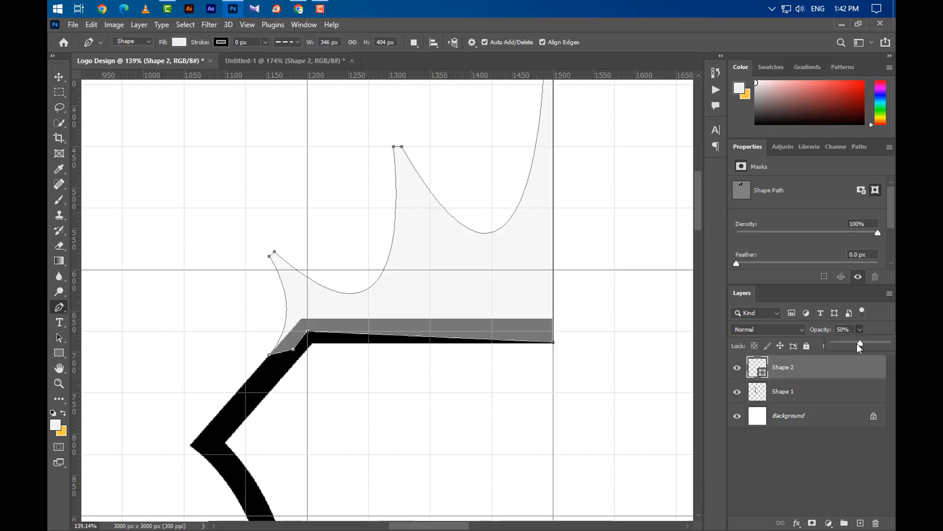
drag(860, 344, 887, 343)
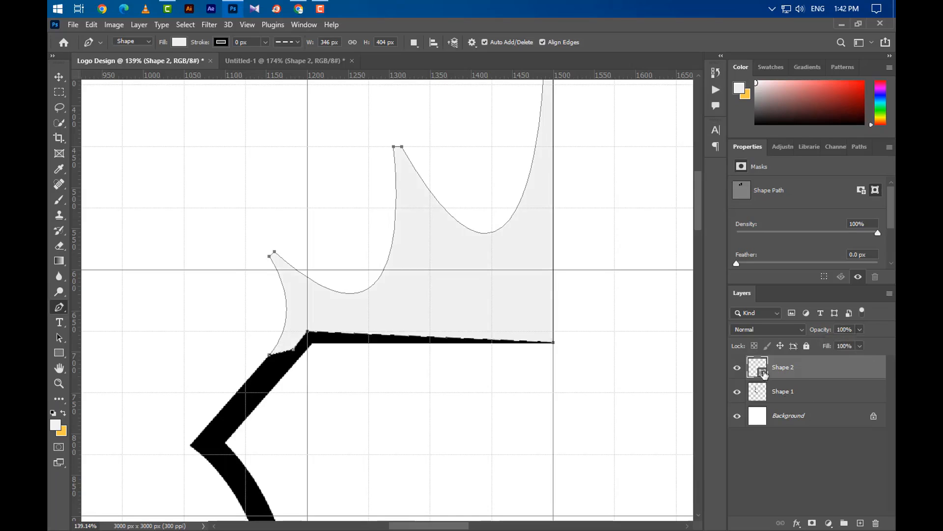
double_click(762, 369)
click(251, 393)
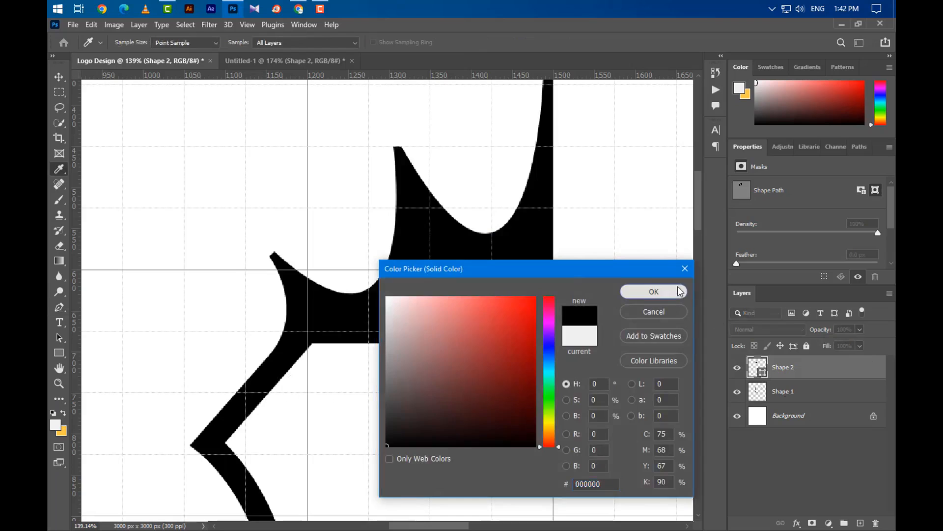
click(654, 291)
Step: On a new layer, draw a circle at the crown's central peak and set its width and height to 70 px
scroll(331, 436, down, 3)
scroll(457, 268, up, 2)
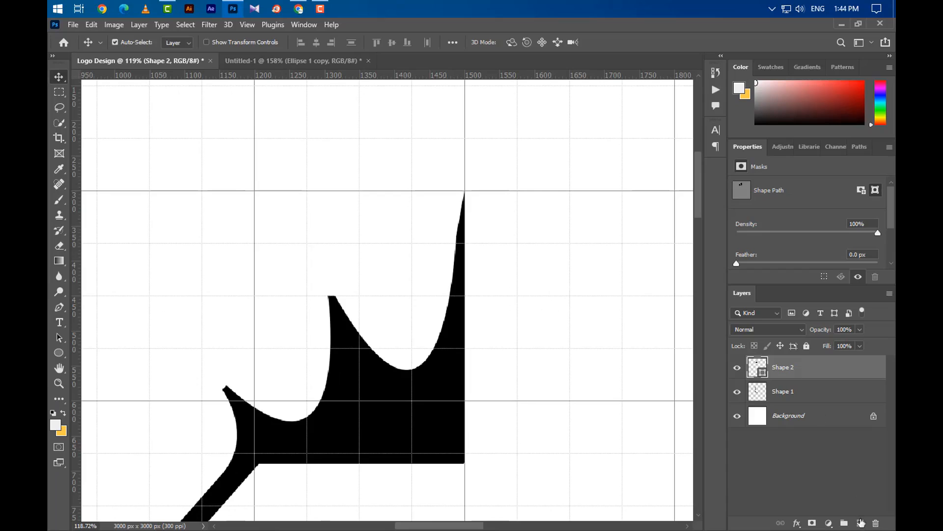
click(861, 523)
drag(59, 353, 90, 364)
key(shift)
drag(440, 191, 480, 237)
double_click(774, 199)
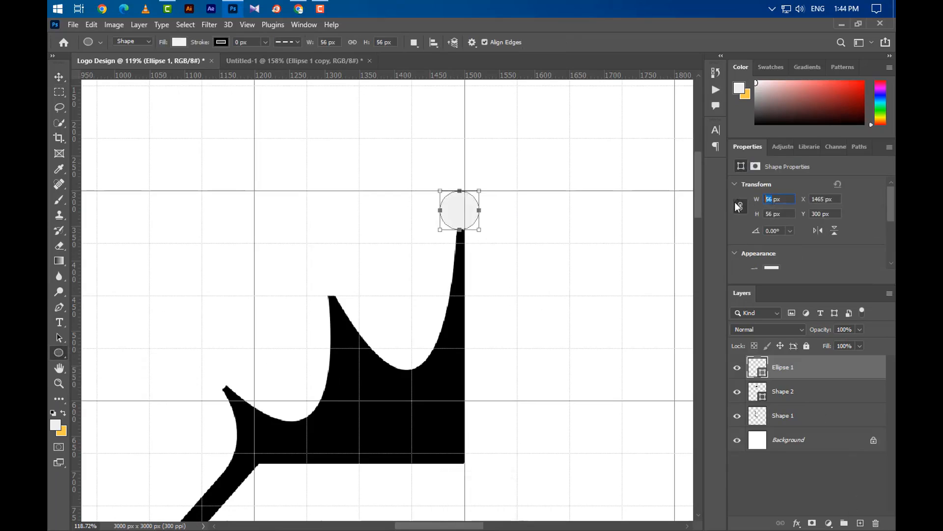
text(70)
key(Return)
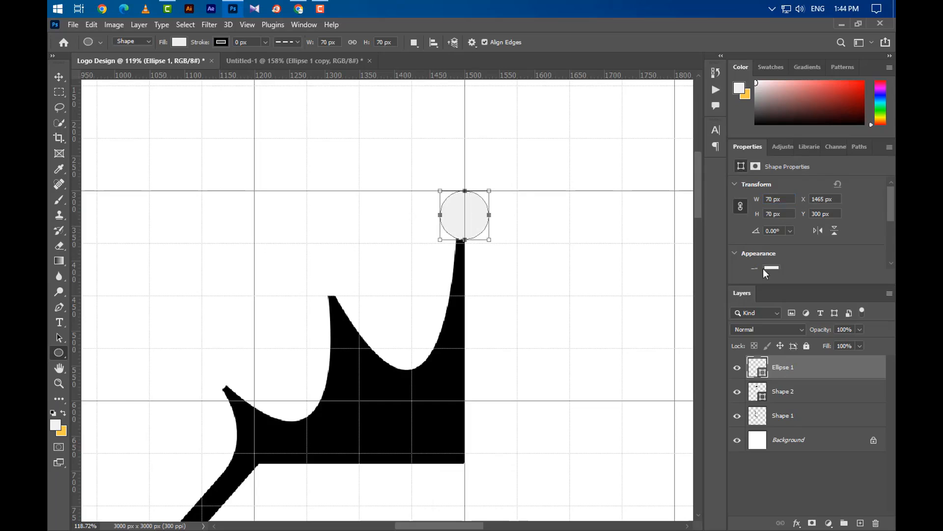
Step: Fill the 70 px circle with black 000000 sampled from the crown, keeping it centred on the 1500 px line
double_click(757, 368)
click(361, 387)
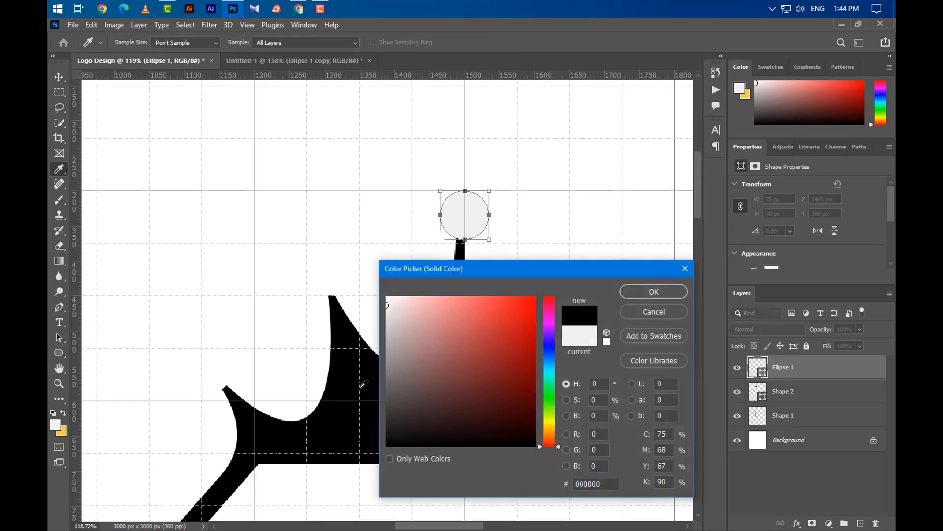
click(651, 293)
key(ctrl+t)
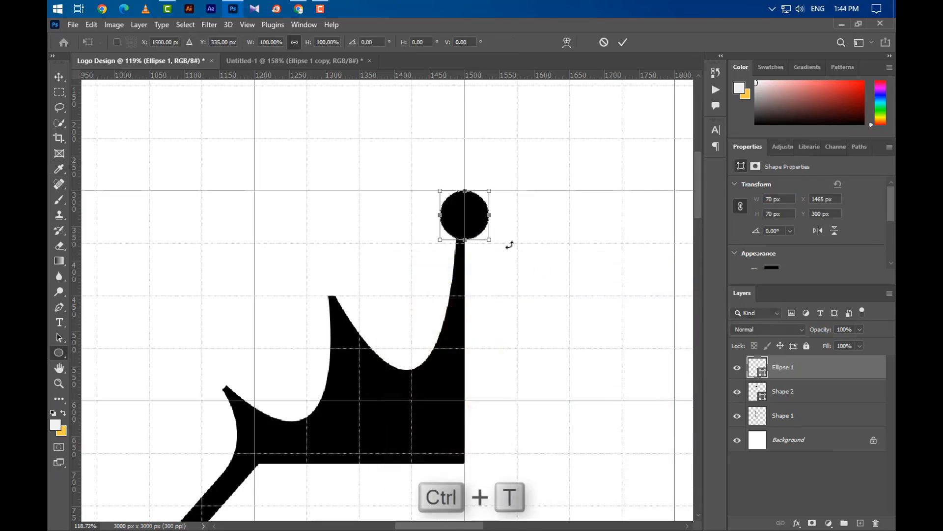
scroll(509, 244, up, 3)
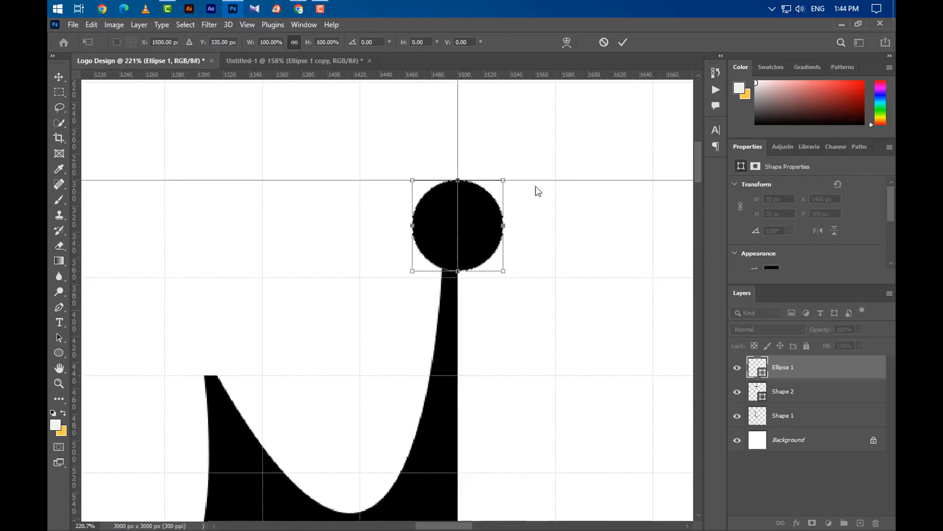
click(623, 42)
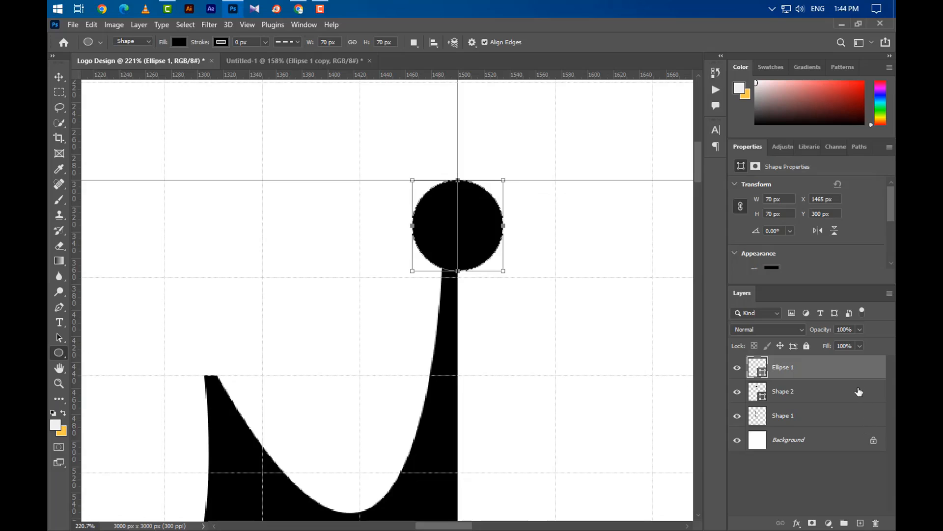
Step: Duplicate the central circle and move the copy onto the crown's middle tip
drag(854, 372, 864, 524)
key(ctrl+t)
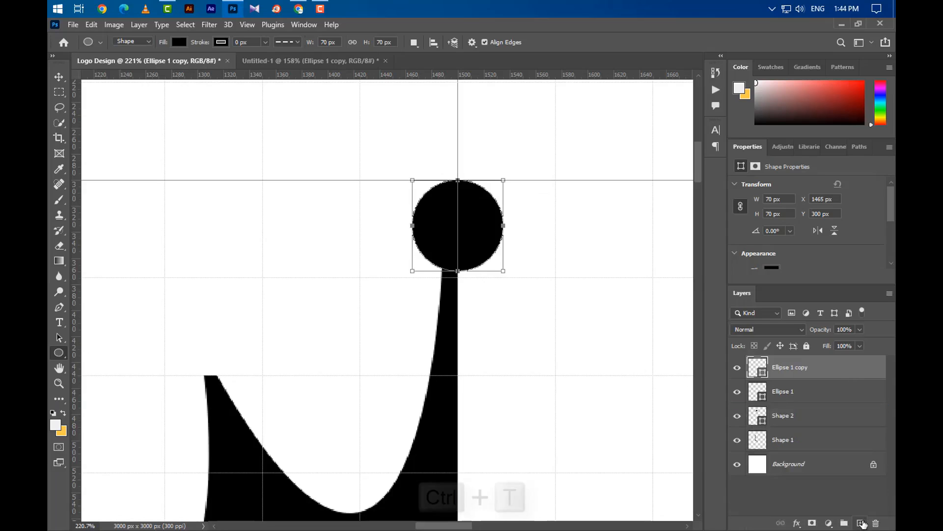
drag(461, 239, 199, 355)
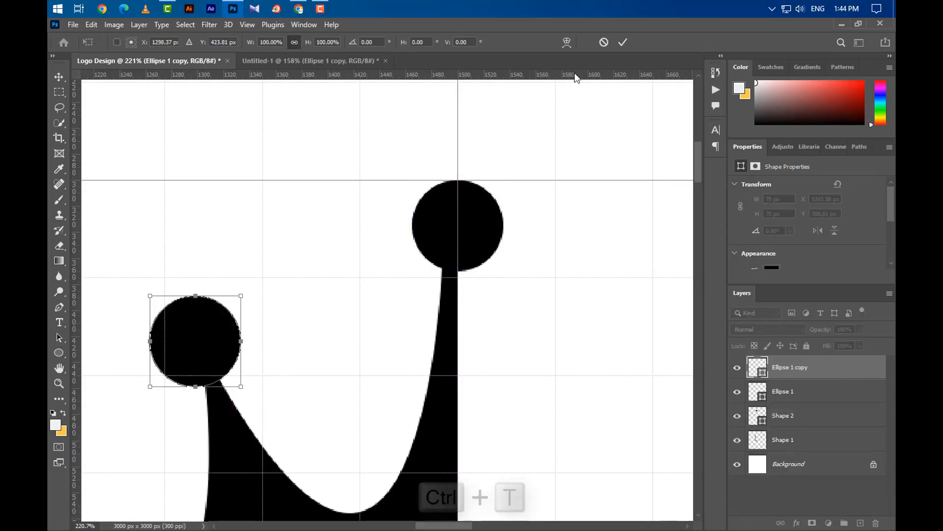
click(624, 43)
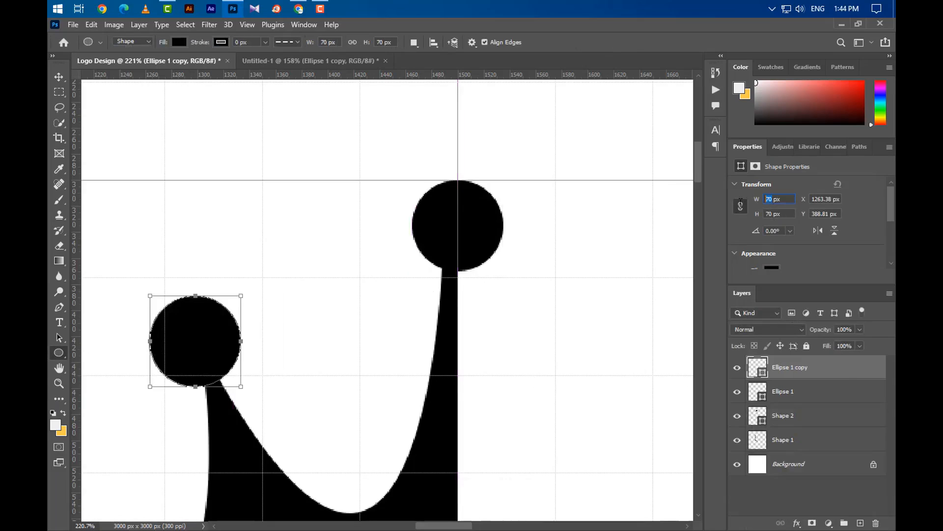
Step: Set the copied circle's size to 55 px and reposition it on the crown's middle tip
text(55)
key(Return)
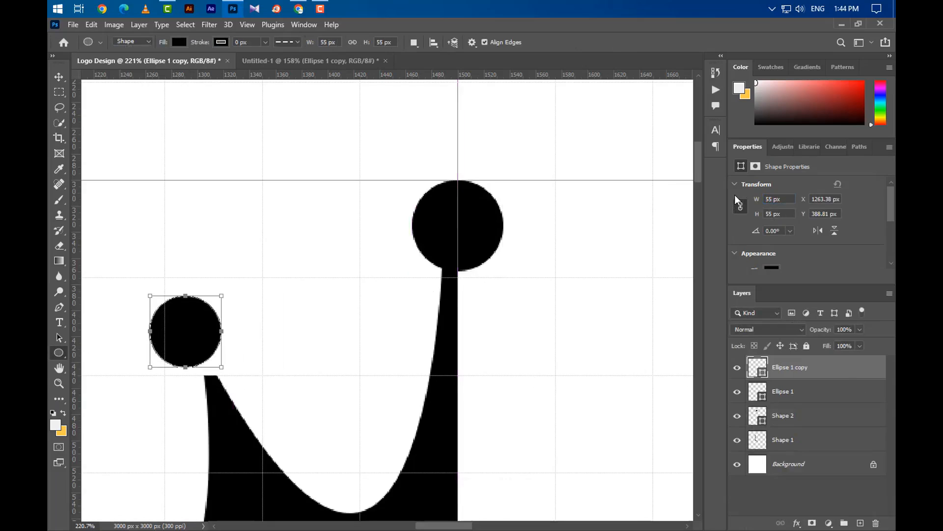
click(59, 77)
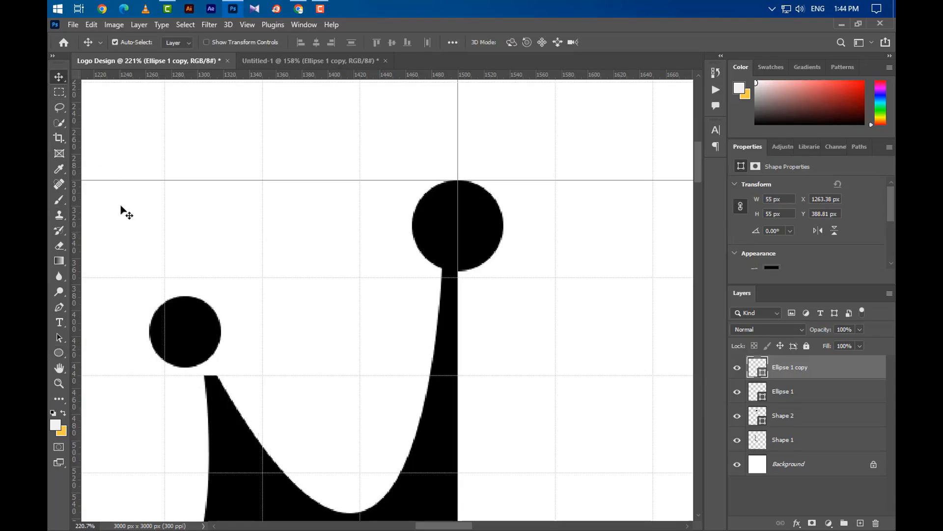
drag(188, 348, 204, 367)
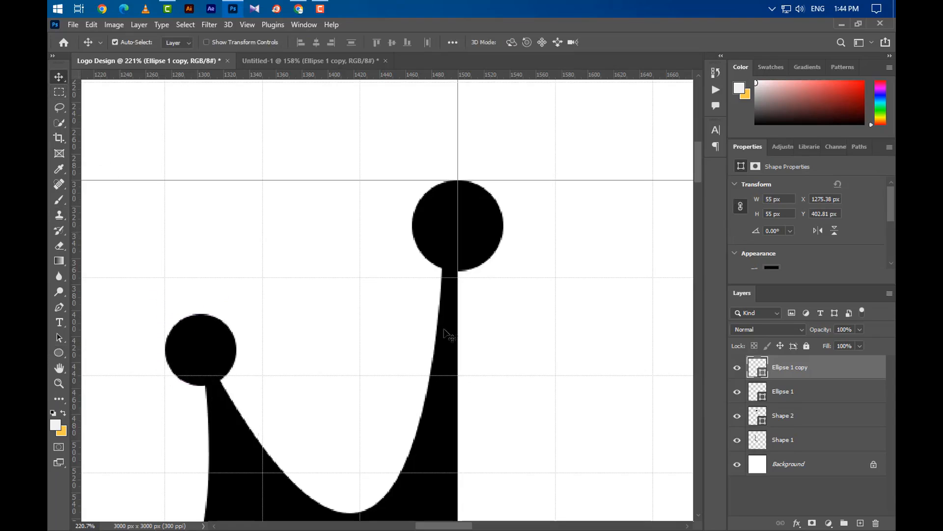
Step: Duplicate the 55 px circle and set the copy's width and height to 45 px
scroll(456, 194, down, 5)
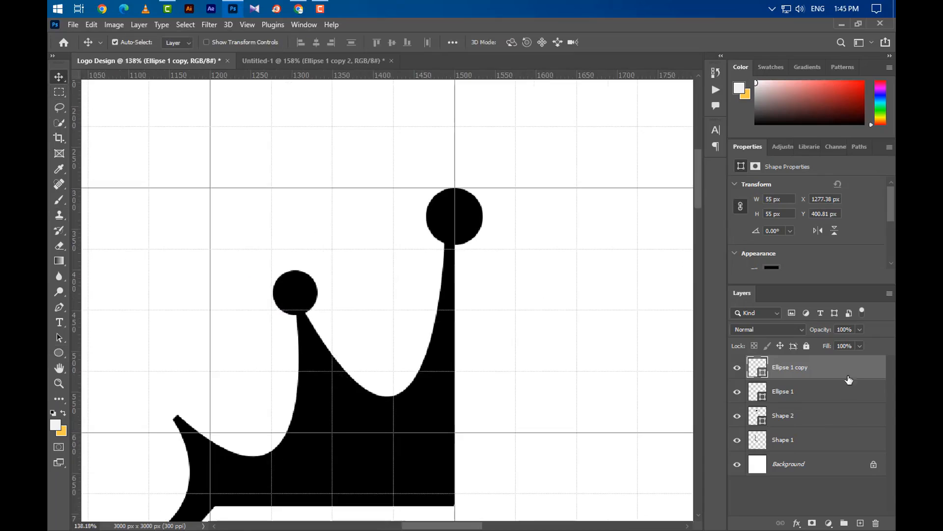
drag(850, 379, 860, 523)
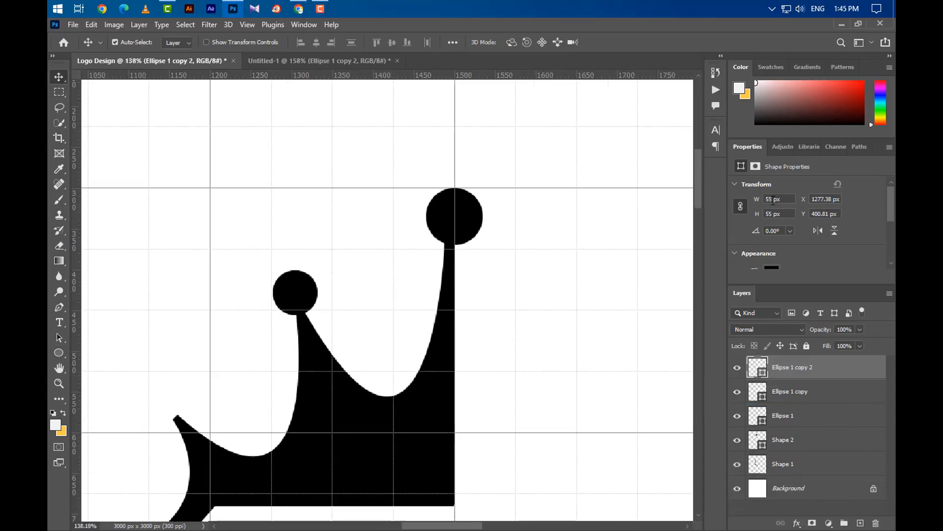
text(45)
key(Return)
Step: Move the 45 px circle onto the crown's lowest outer tip, at about X 1125, Y 543 px
key(ctrl+t)
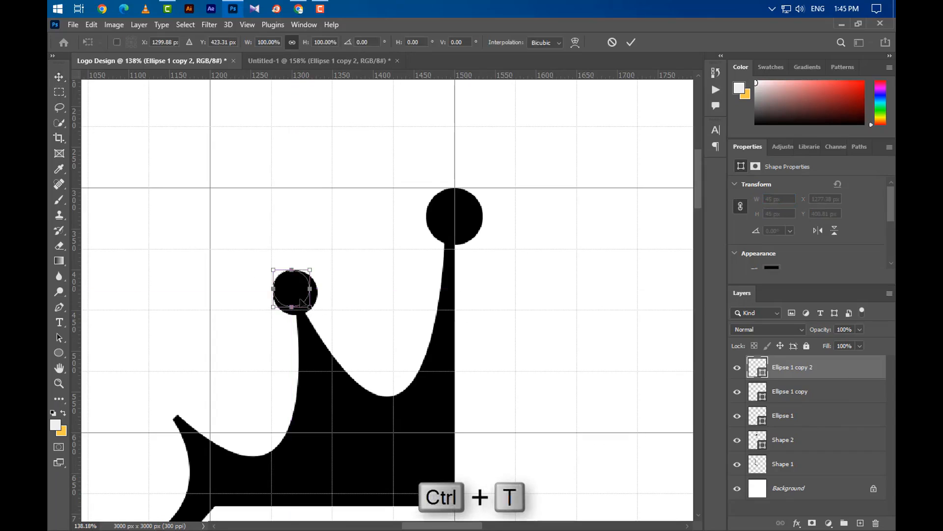
drag(295, 292, 171, 417)
key(Up)
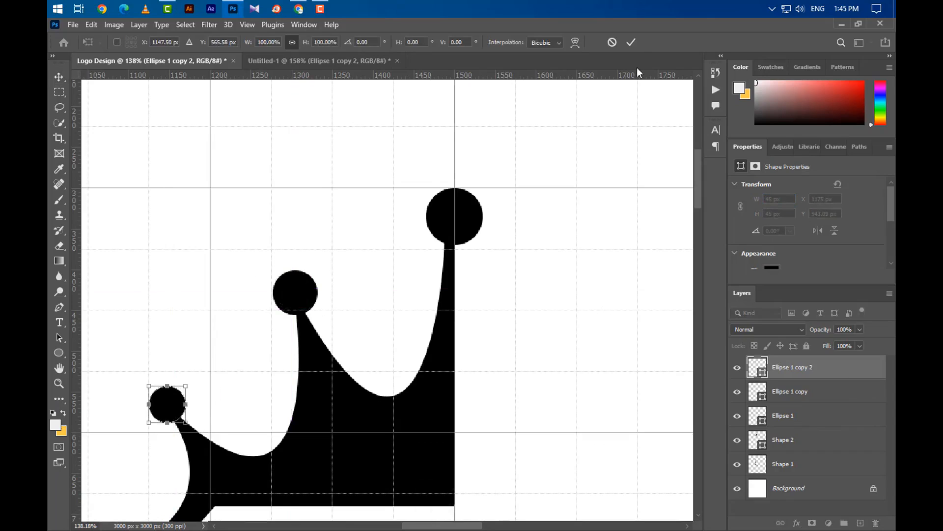
key(Return)
Step: Group the three ellipse layers with Shape 2 and Shape 1, leaving the background out
scroll(350, 261, down, 1)
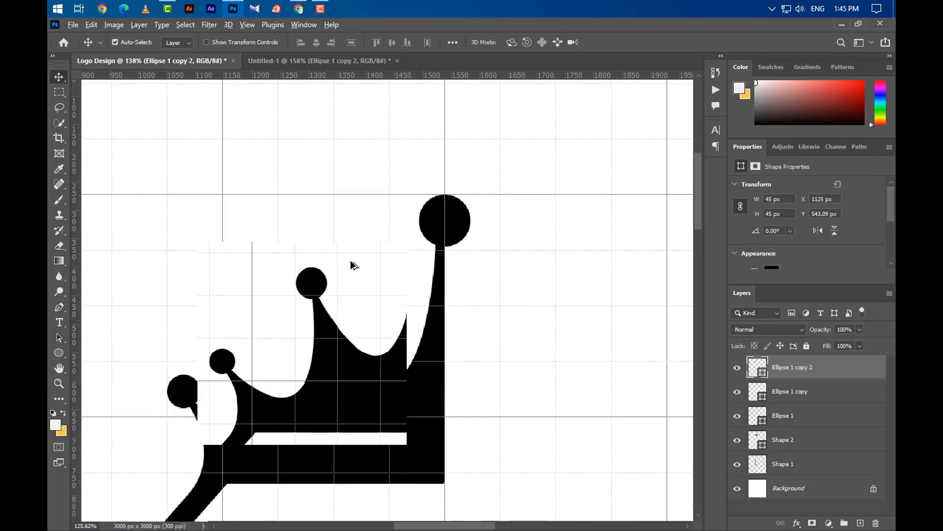
scroll(350, 261, down, 5)
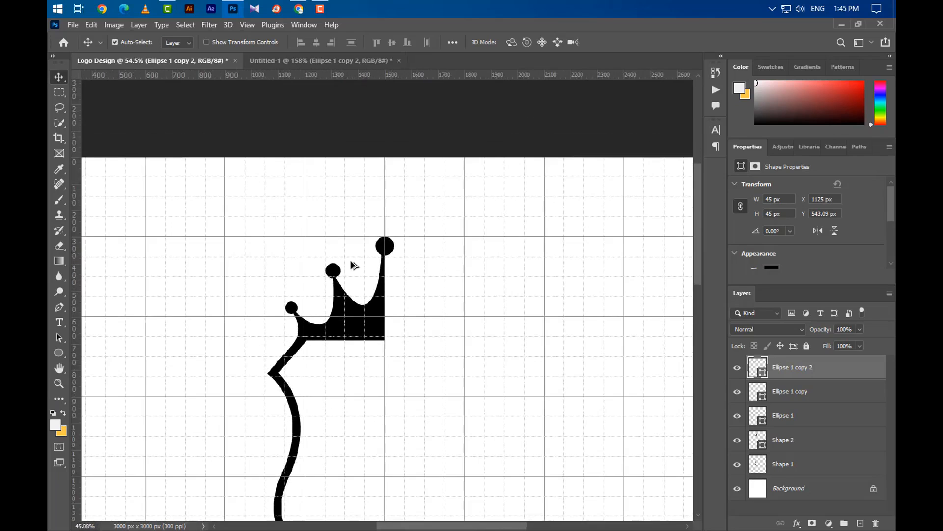
scroll(351, 264, down, 3)
scroll(339, 373, up, 1)
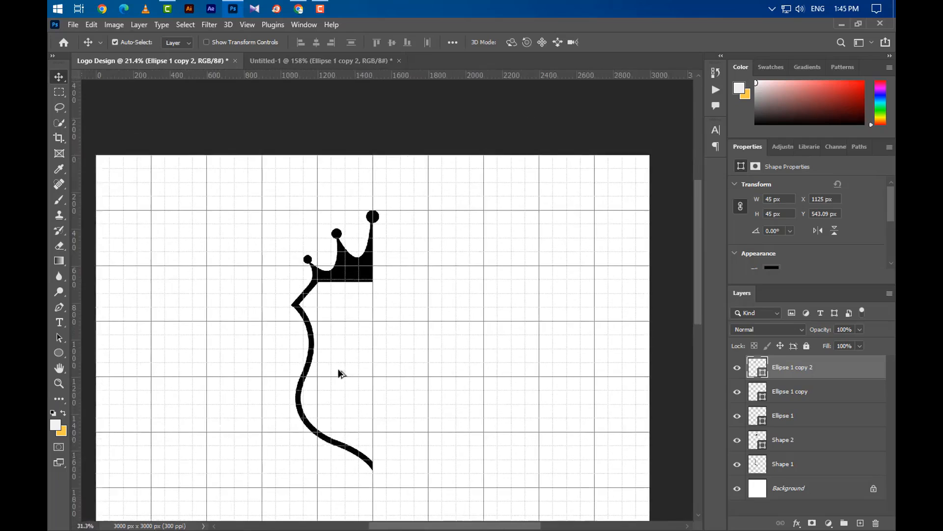
scroll(339, 374, up, 1)
ctrl+click(796, 392)
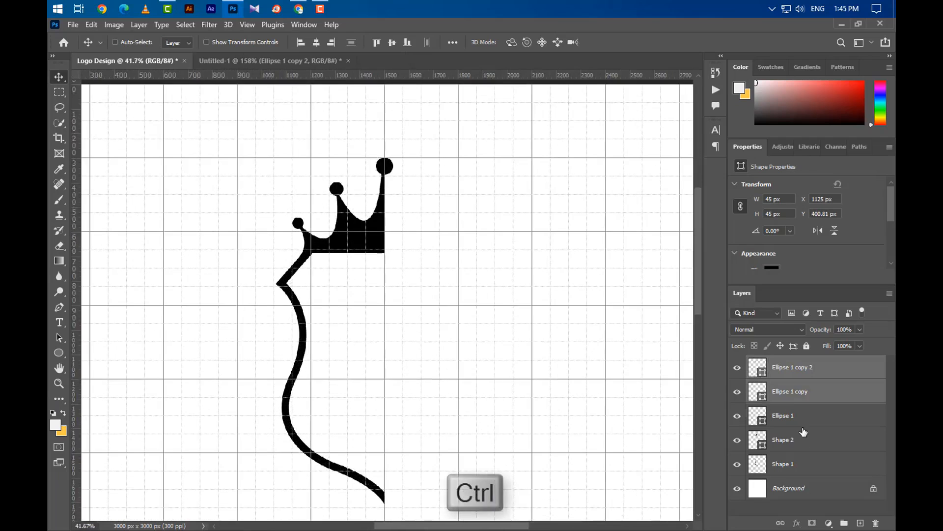
ctrl+click(803, 421)
ctrl+click(803, 441)
ctrl+click(809, 464)
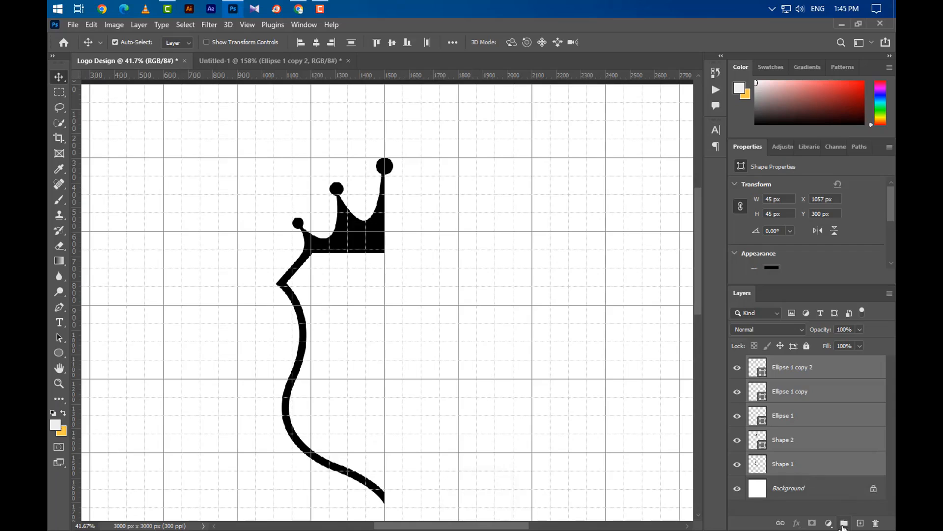
click(843, 523)
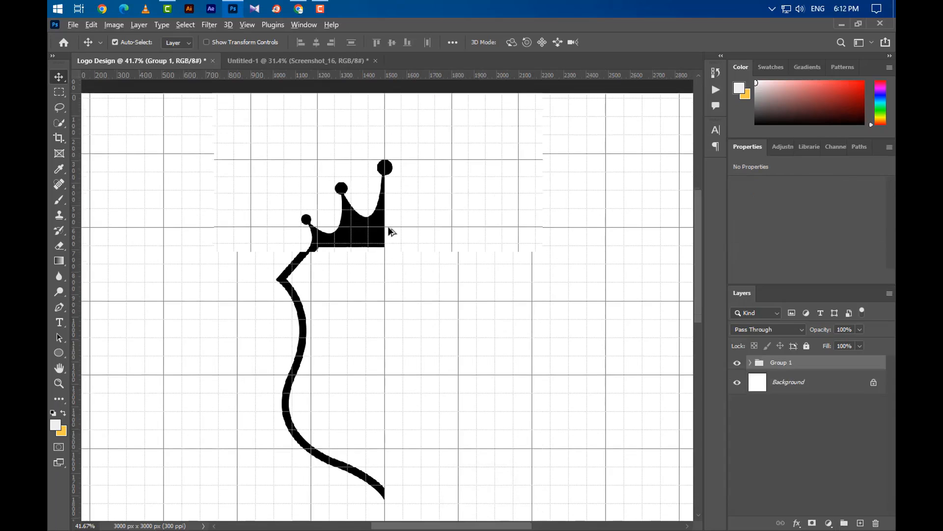